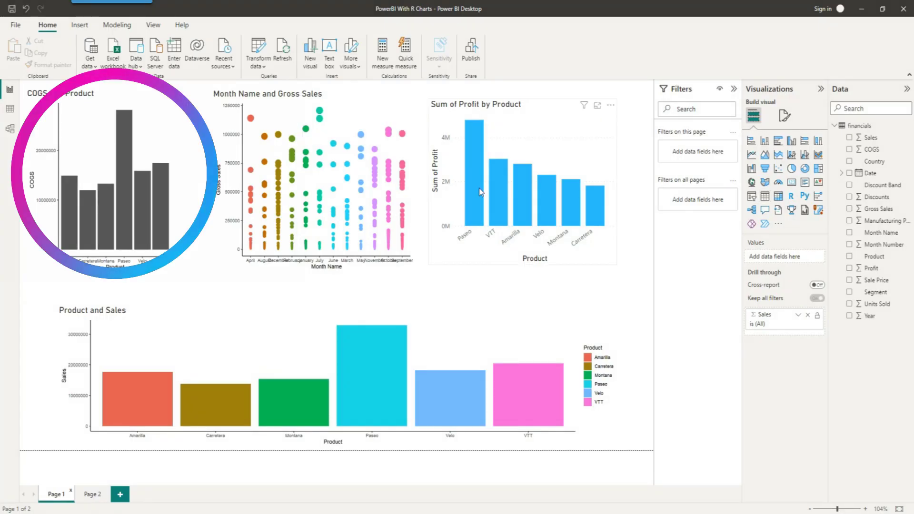
- Cross-filter the R charts to Paseo, then VTT, then Carretera using the Sum of Profit by Product bars
click(469, 209)
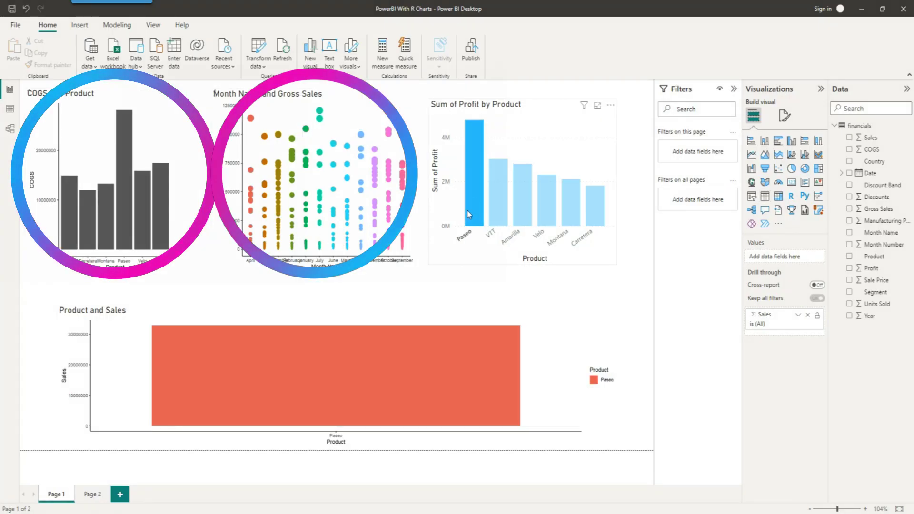
click(504, 207)
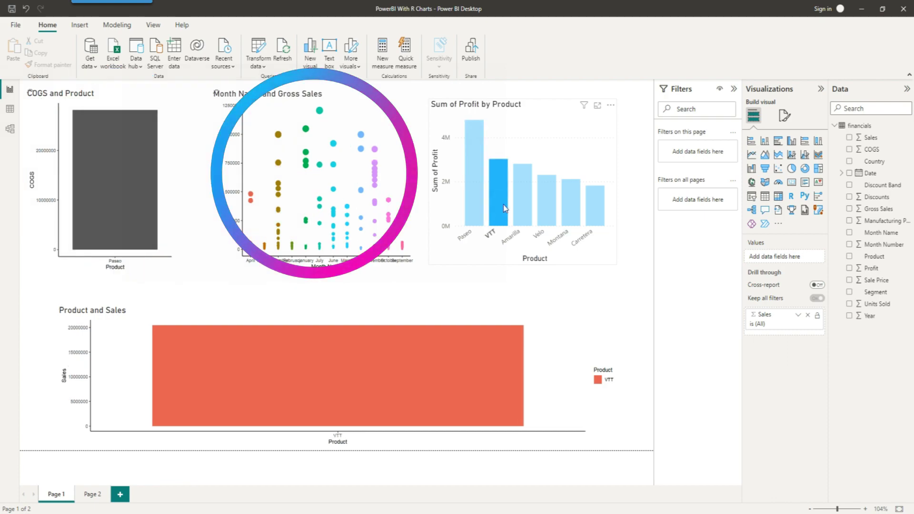
click(595, 216)
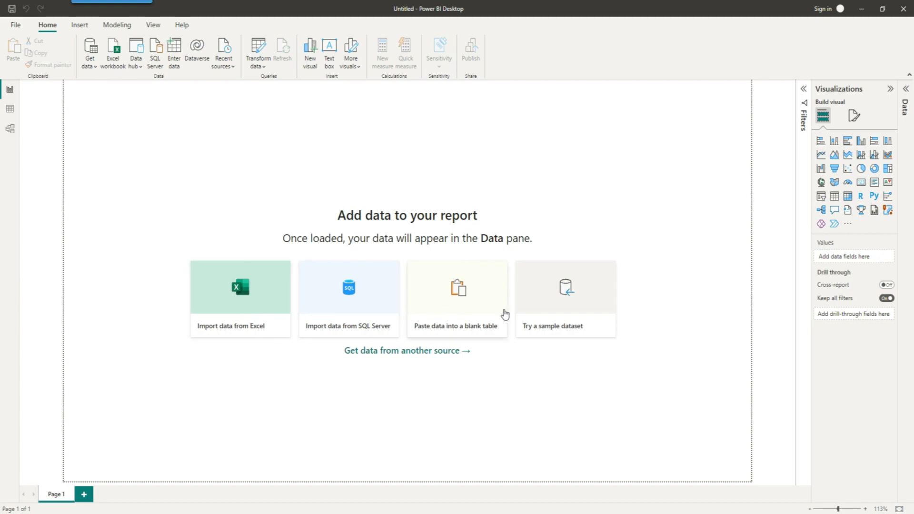
- Load the financials table from the Financial Sample dataset into the report
click(547, 311)
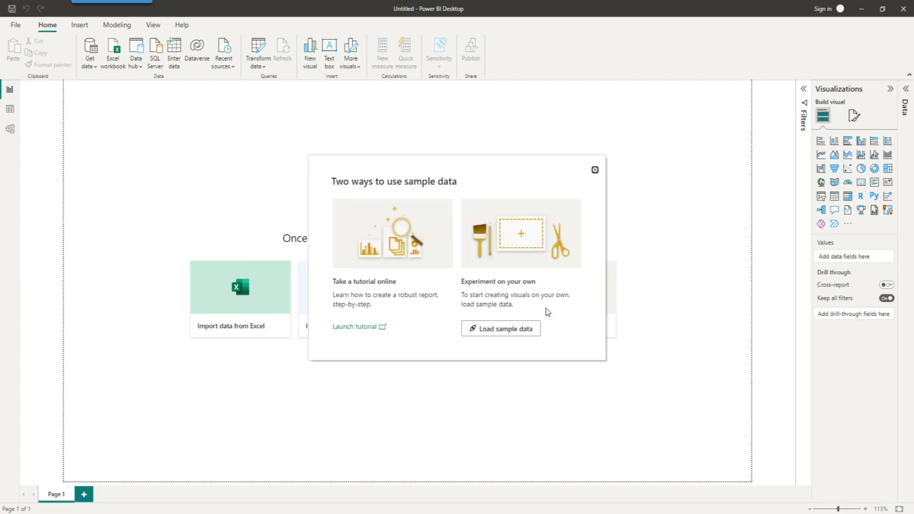
click(522, 333)
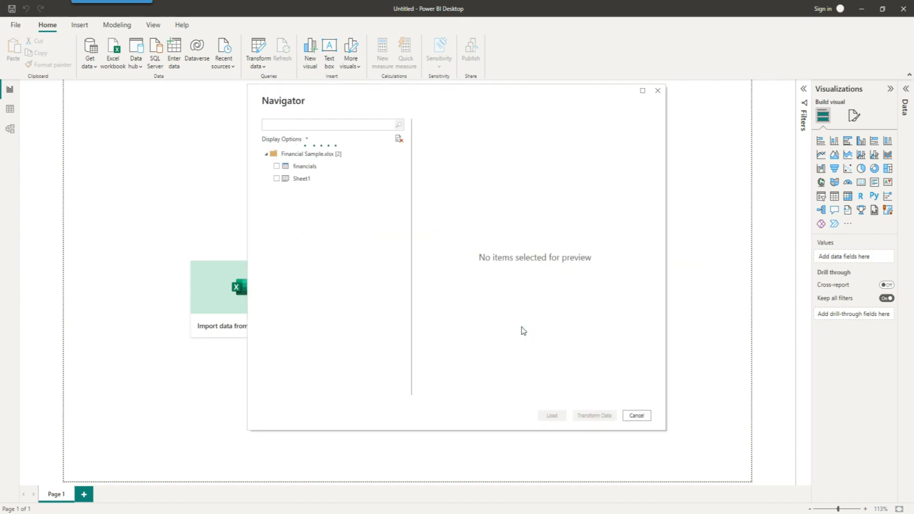
click(276, 166)
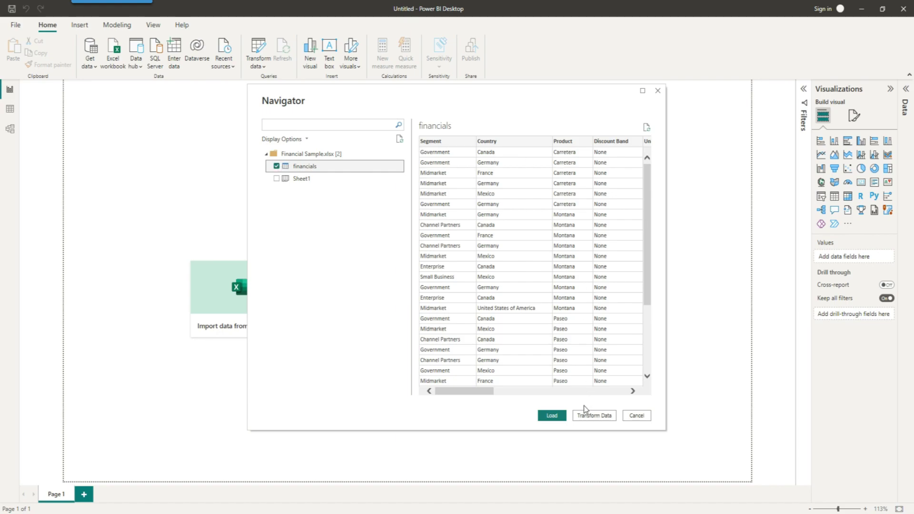
click(559, 417)
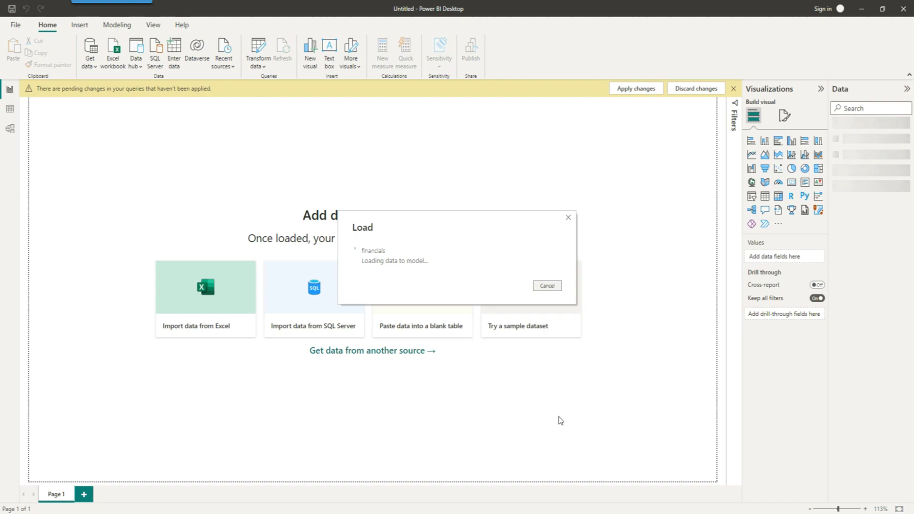
click(11, 110)
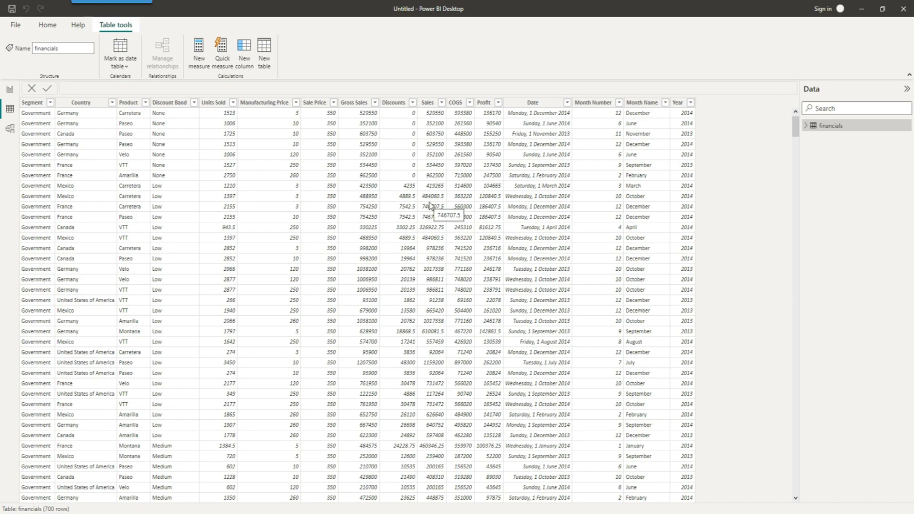
click(10, 89)
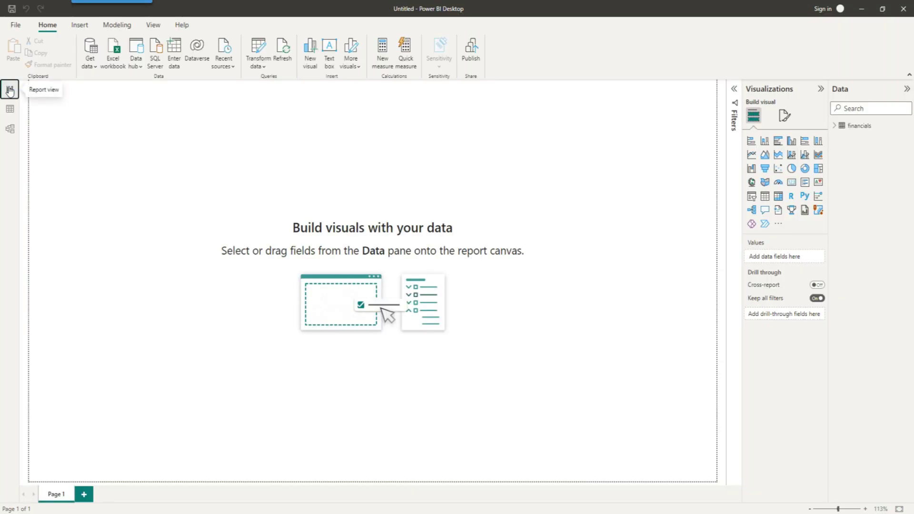
- Create a stacked bar chart with Product on the axis and Sum of Sales as values
click(752, 142)
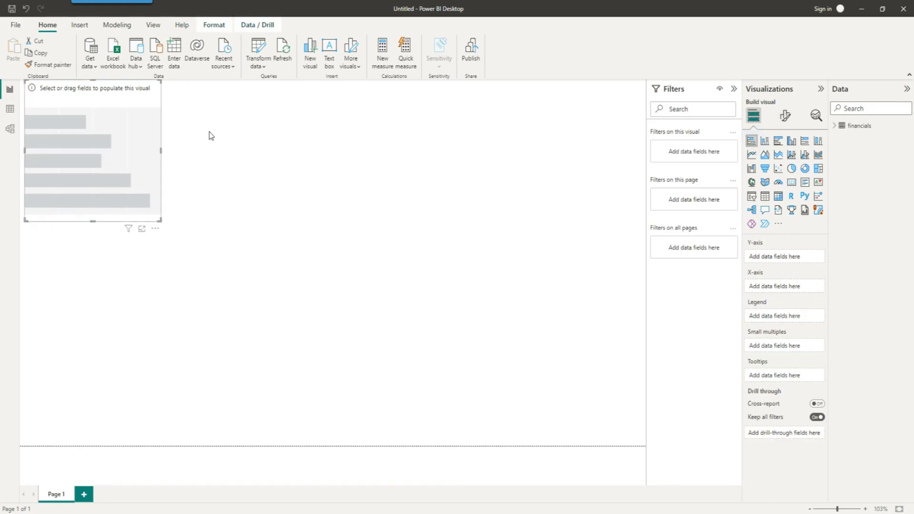
click(837, 128)
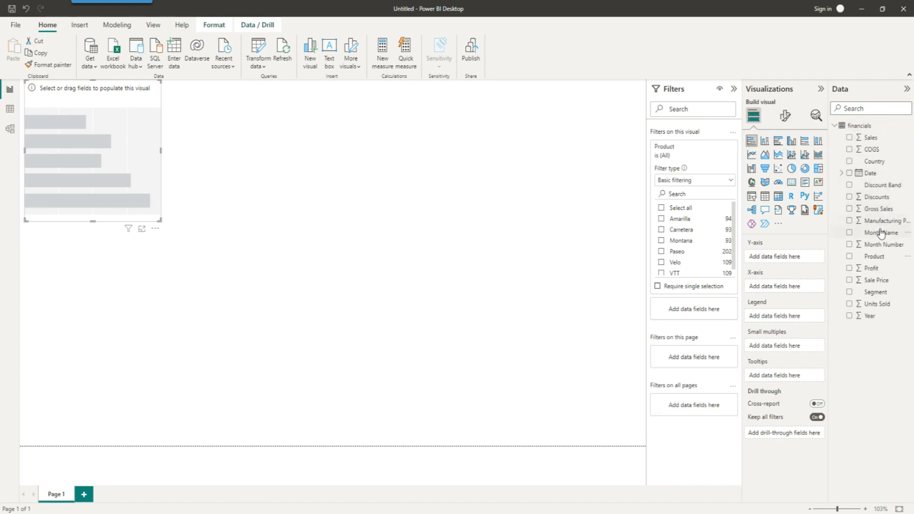
drag(879, 254, 85, 129)
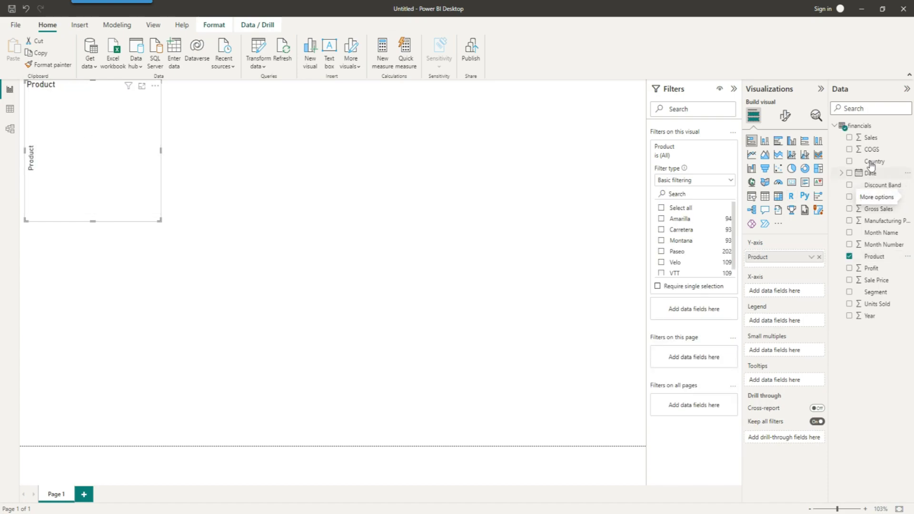
drag(870, 138, 96, 150)
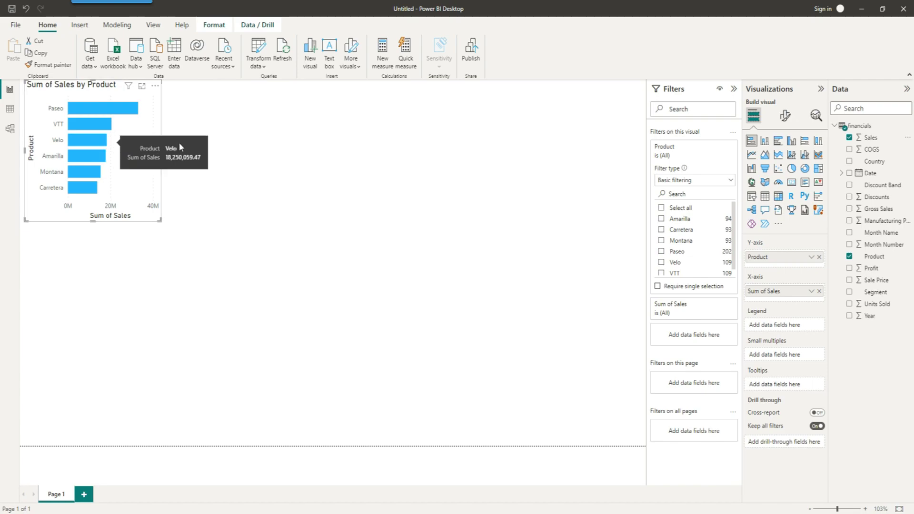
- Widen and shorten the Sum of Sales by Product chart, then deselect it
drag(160, 152, 190, 150)
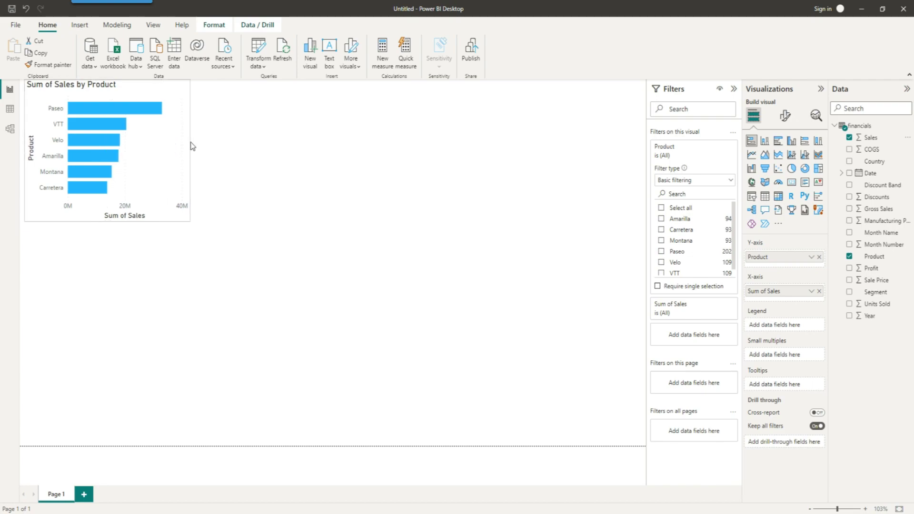
drag(108, 220, 107, 195)
click(466, 209)
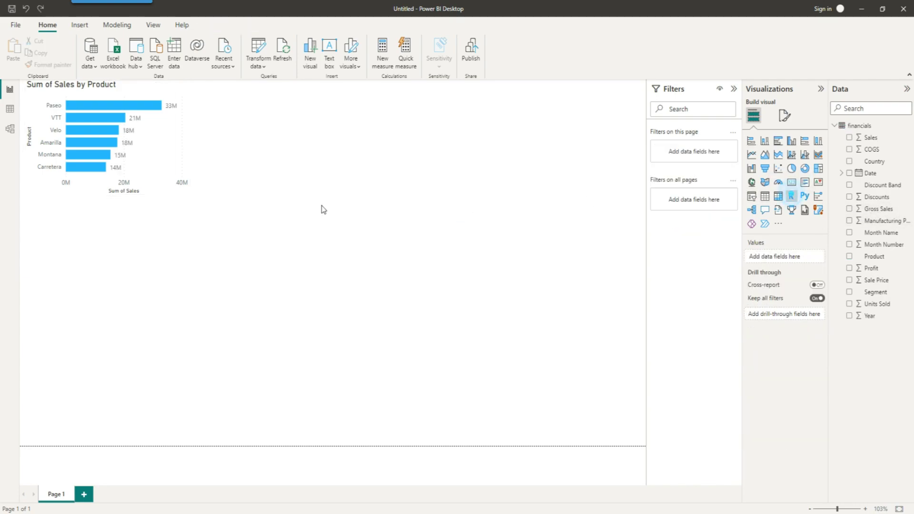
- Add an enabled R script visual, placed and enlarged beside the sales bar chart
click(791, 195)
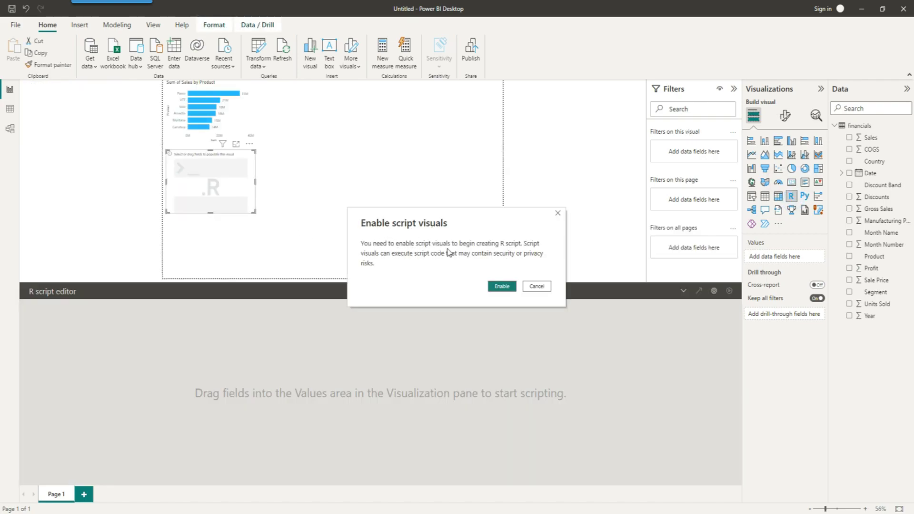
click(501, 286)
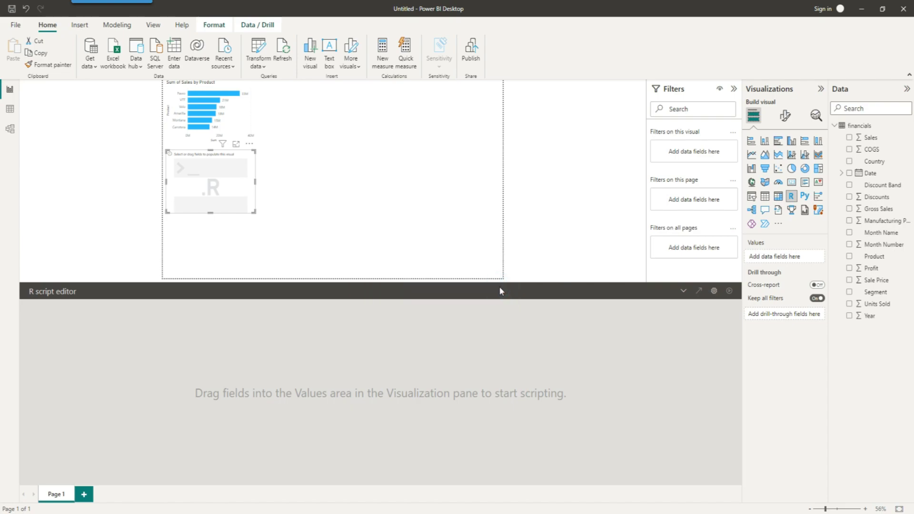
drag(218, 172, 352, 119)
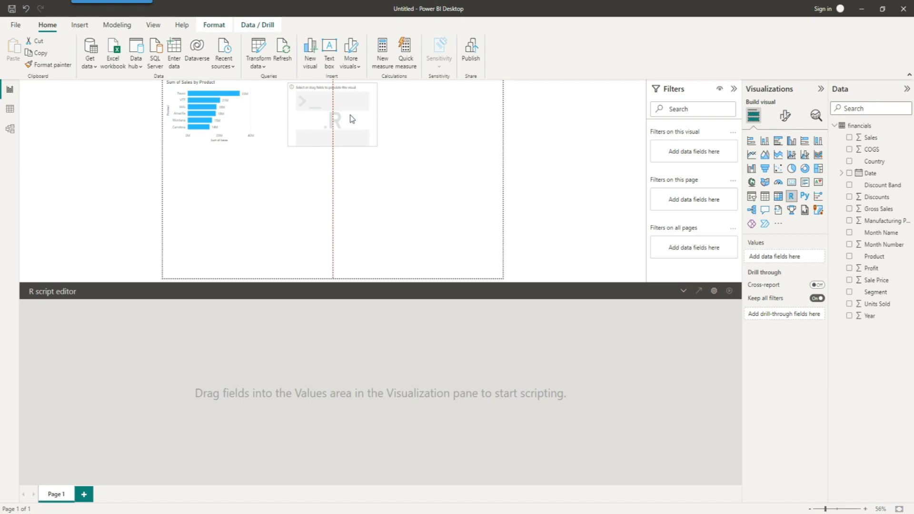
drag(375, 147, 472, 239)
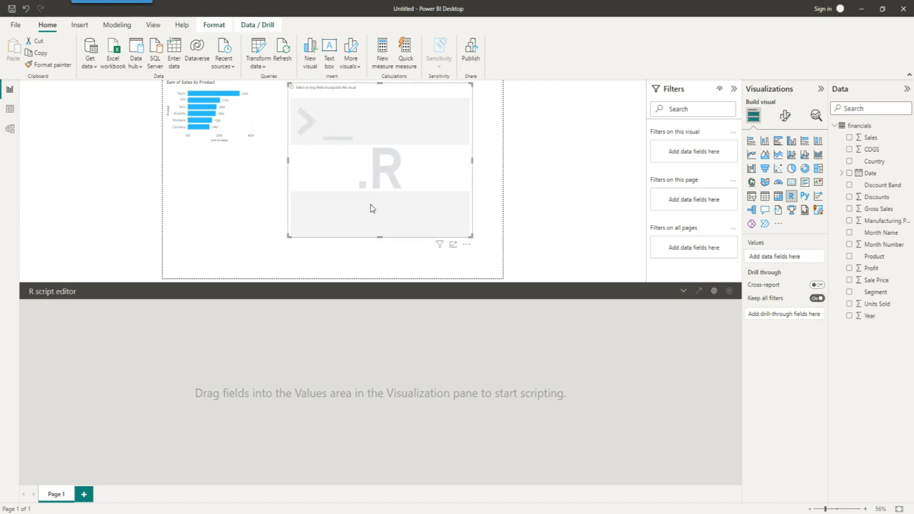
click(682, 291)
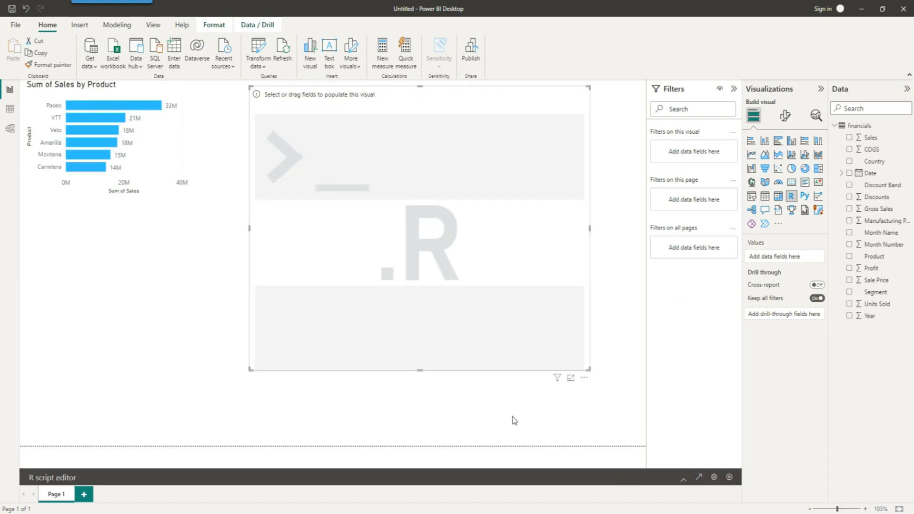
click(683, 478)
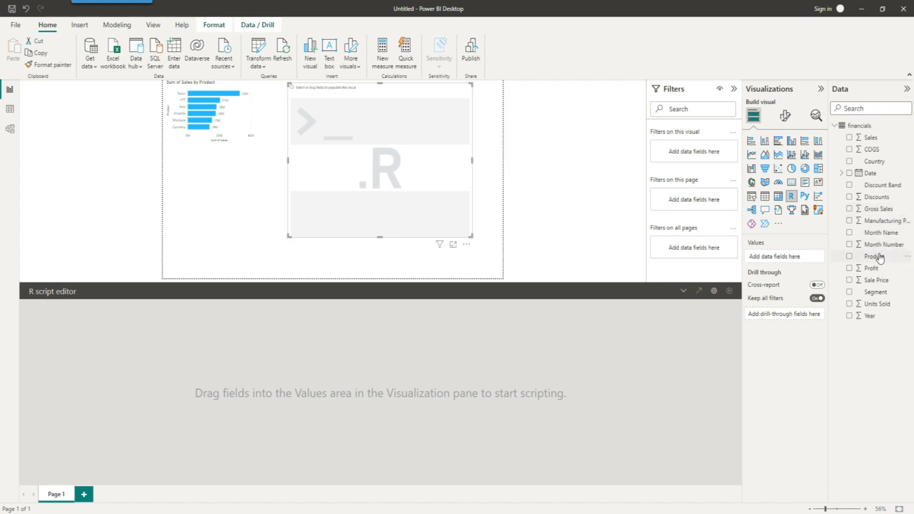
- Add Product and Sales to the R visual and place the caret below the generated preamble
drag(880, 257, 379, 144)
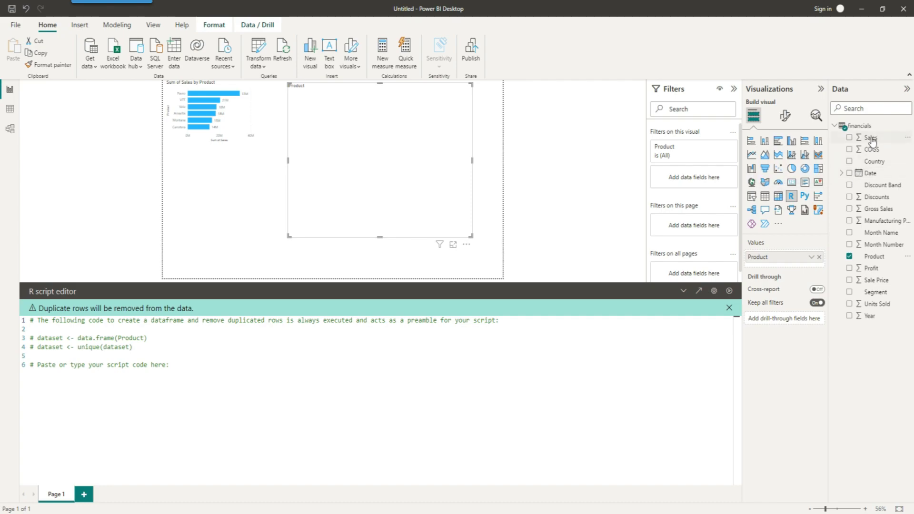
drag(870, 138, 423, 158)
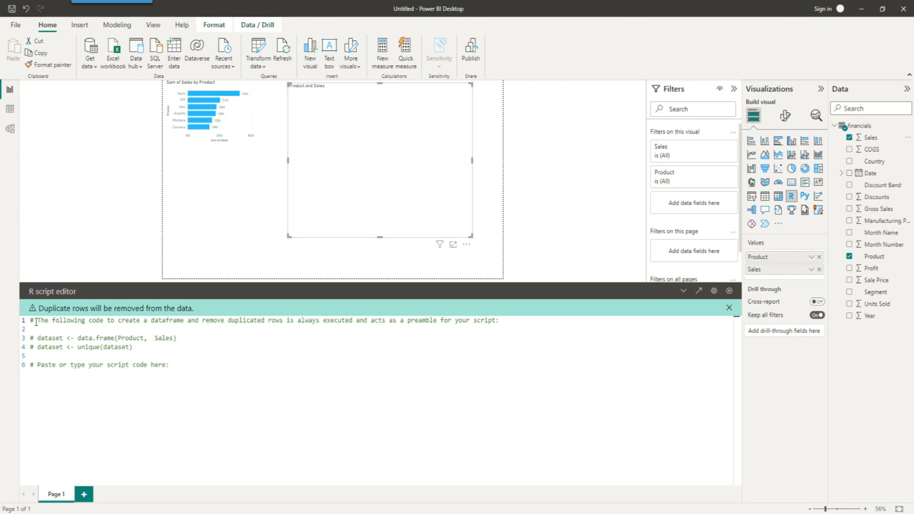
drag(36, 322, 170, 364)
click(187, 369)
- Write the dataset comment, then add options(scipen = 999) and library(ggplot2) lines
text(code here)
key(Return)
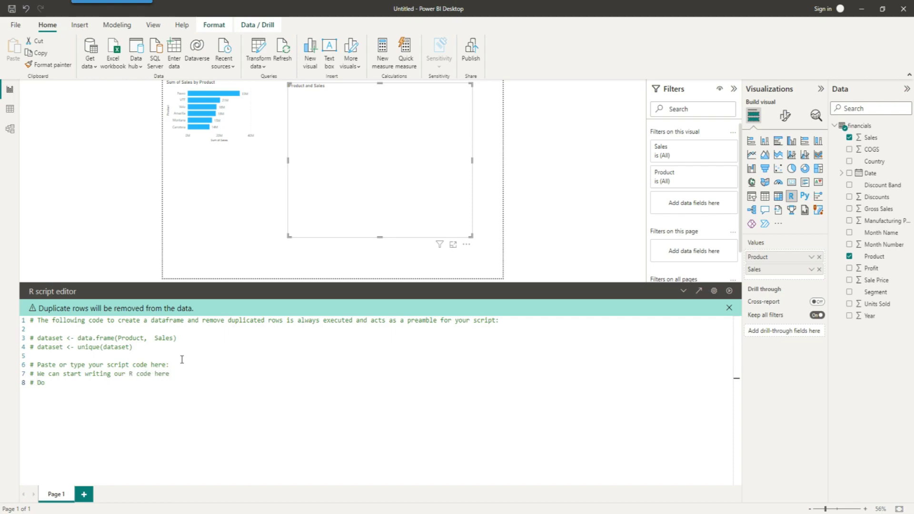
text(# Do not remove the dataset above)
key(Return)
text(options(scipen = 999))
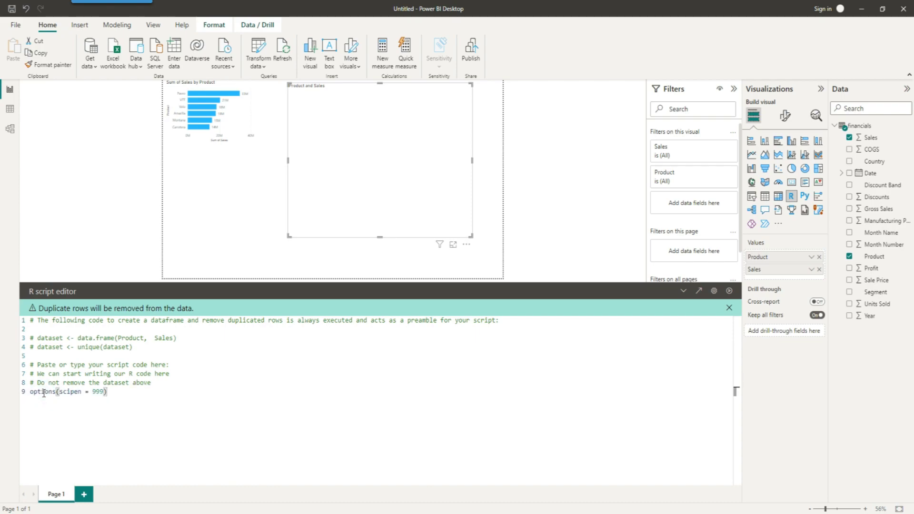
key(Return)
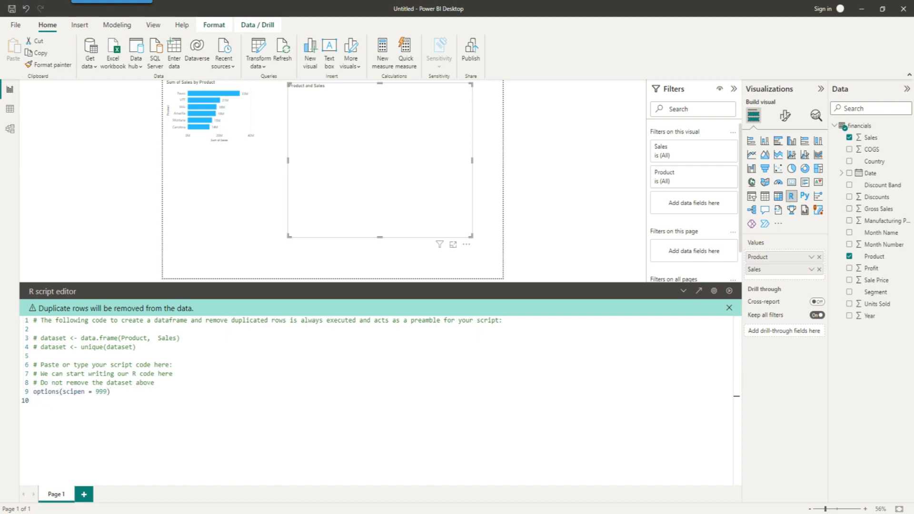
text(library(ggplot2))
text(pl <- ggplot(data = dataset)
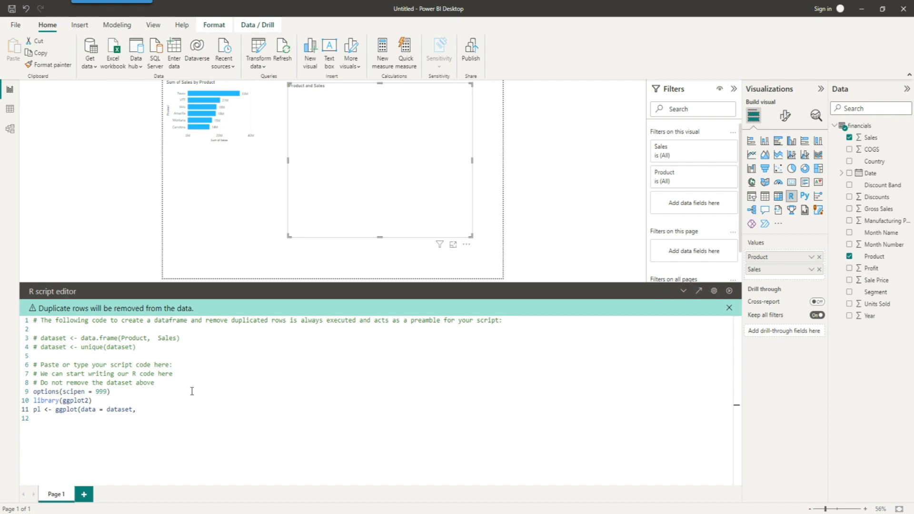
- Complete the ggplot call with aes(x = Product, y = Sales)
click(147, 413)
text(aes()
click(163, 407)
text(x = Product)
text(, y = Sales))
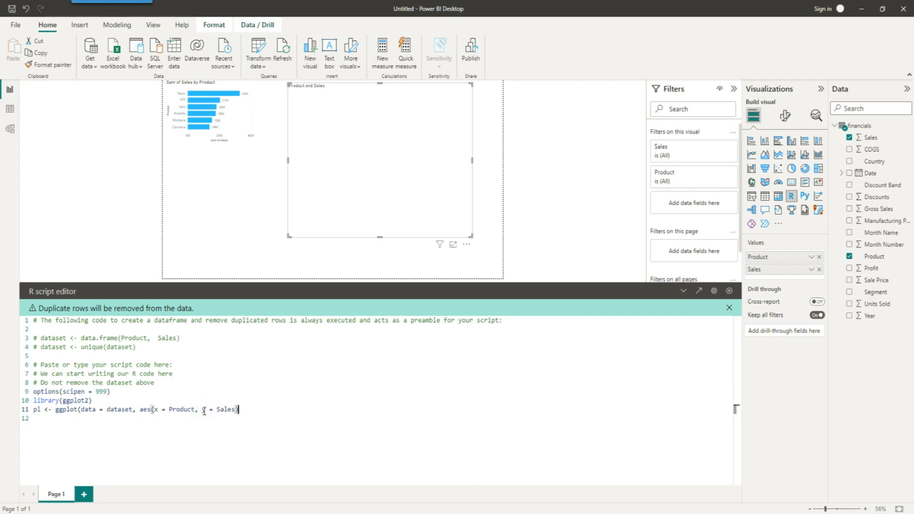
text())
key(Return)
- Add geom_bar(stat = "identity") and theme_classic() layers and run the script
text(pl <- pl+ geom_bar(stat ="identity"))
key(Return)
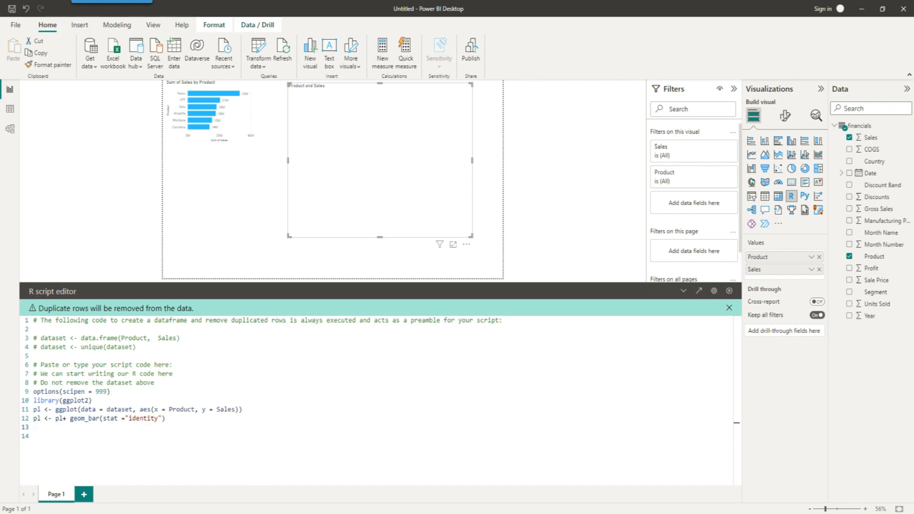
text(pl <- pl + theme_classic())
key(Return)
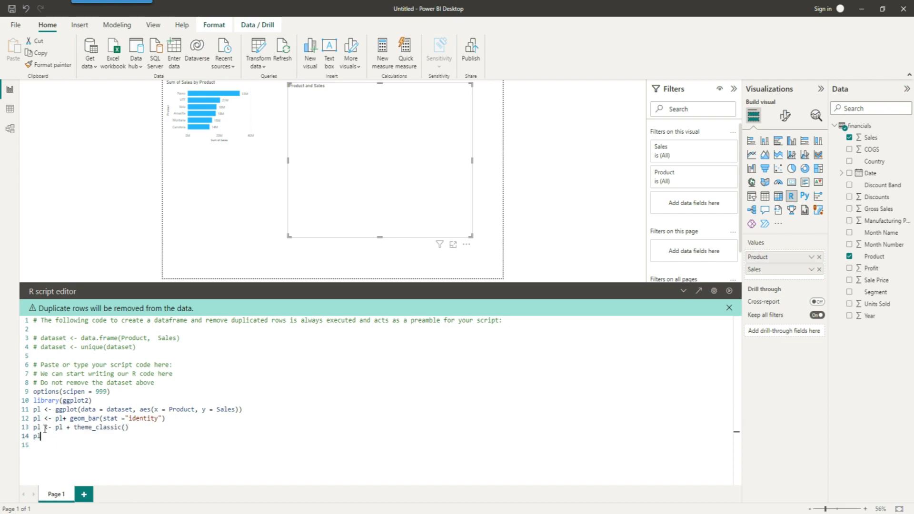
click(90, 450)
click(730, 292)
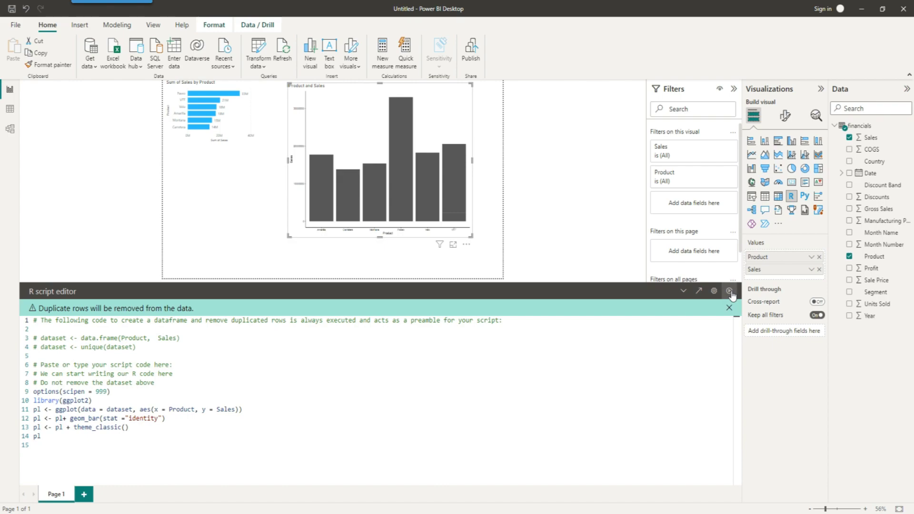
click(237, 410)
- Add fill = Product to aes(), rerun the script, and collapse the script editor
text(,)
text( fill)
text( = Produ)
text(ct)
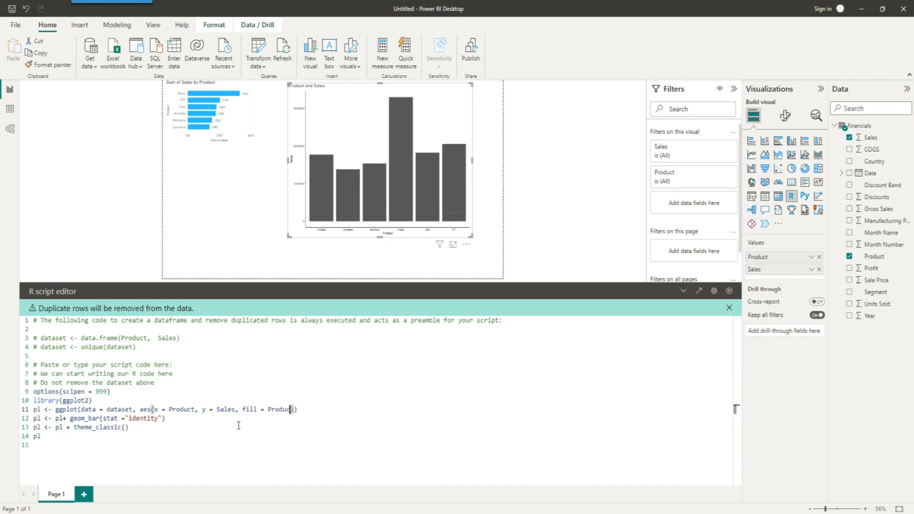
click(146, 443)
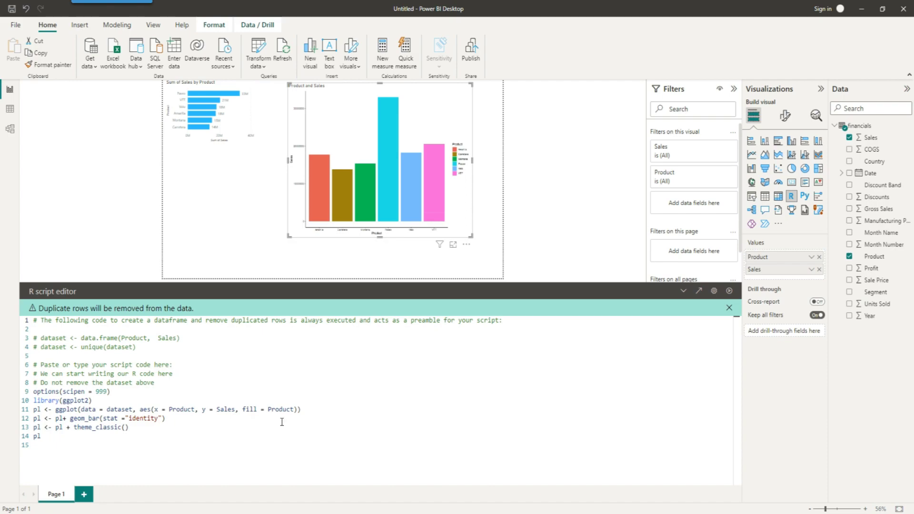
click(169, 410)
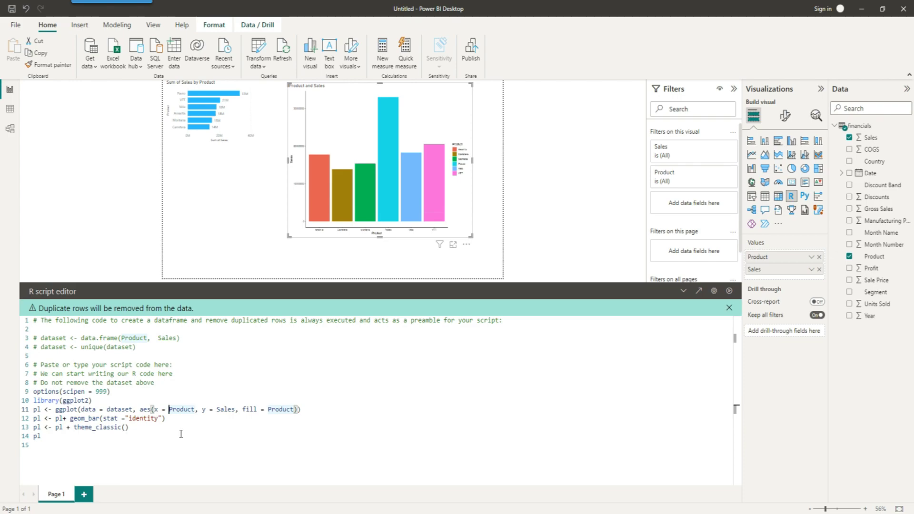
click(154, 447)
click(684, 292)
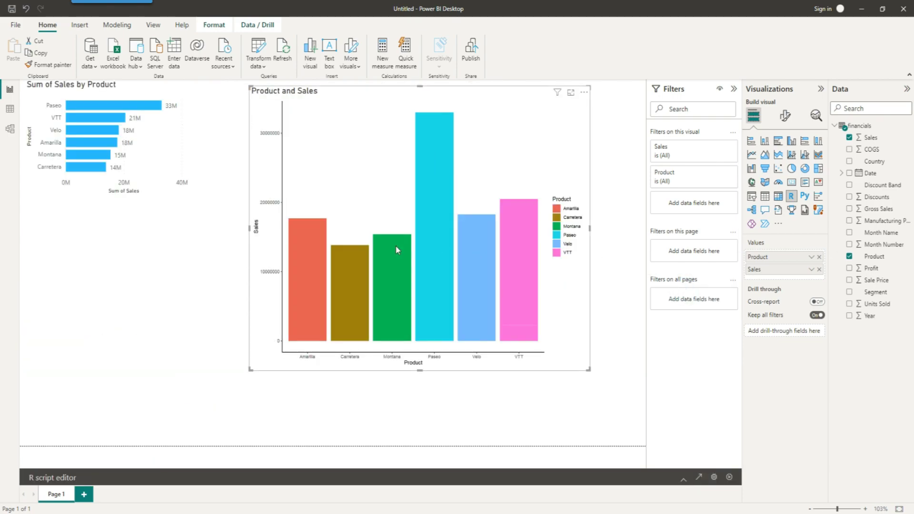
- Resize the R chart and test cross-filtering by VTT, Paseo, Velo and Amarilla, then clear it
drag(249, 370, 216, 385)
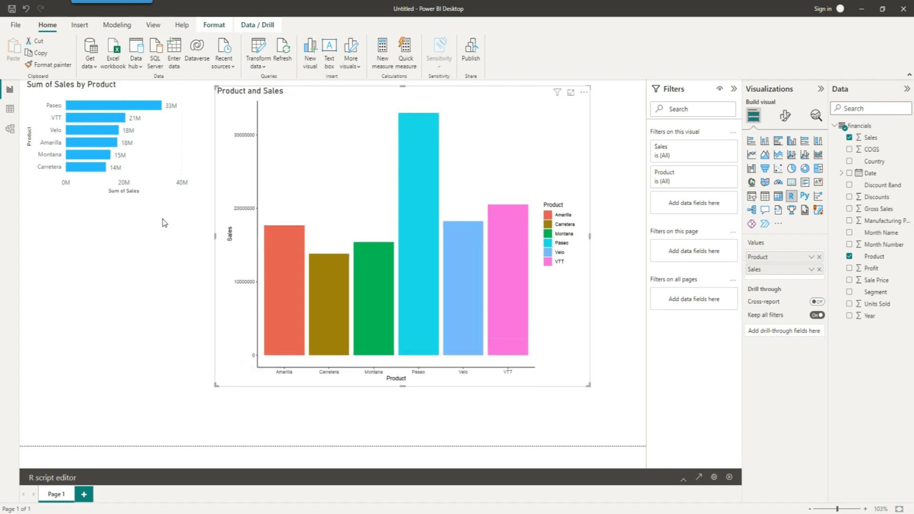
click(102, 119)
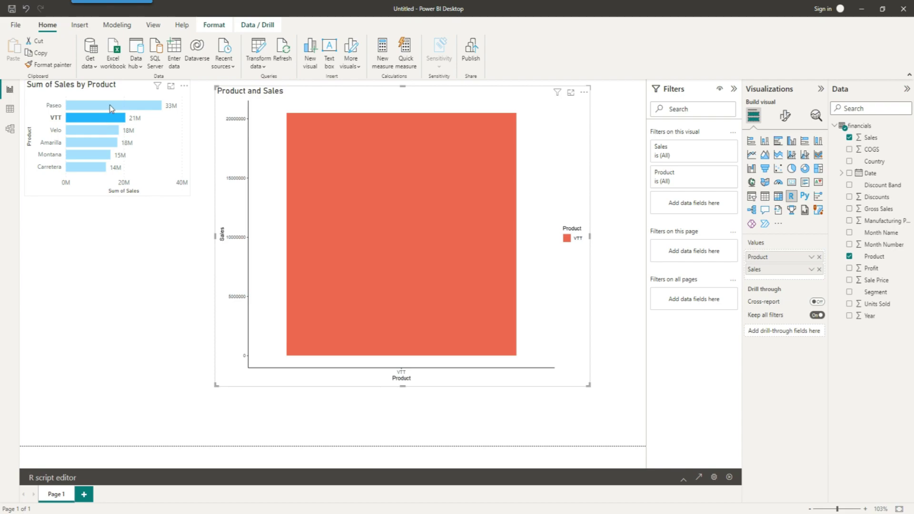
click(110, 105)
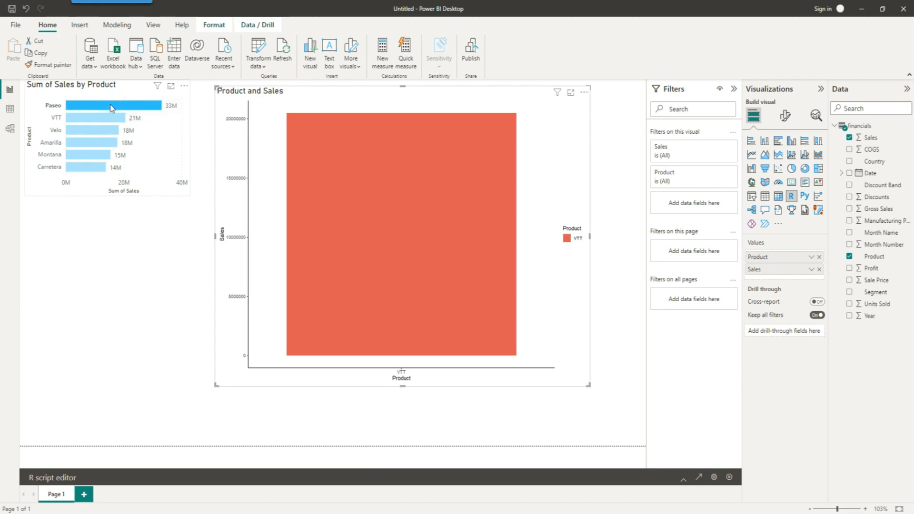
click(99, 134)
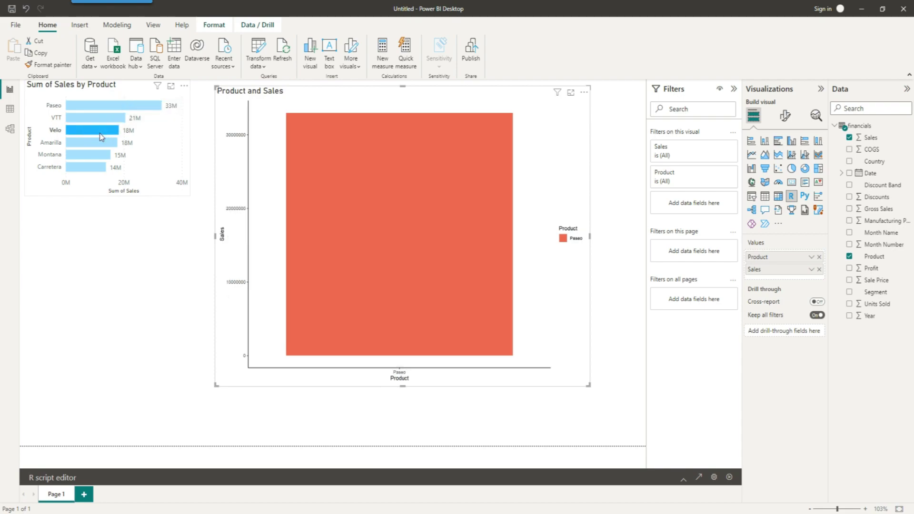
click(98, 143)
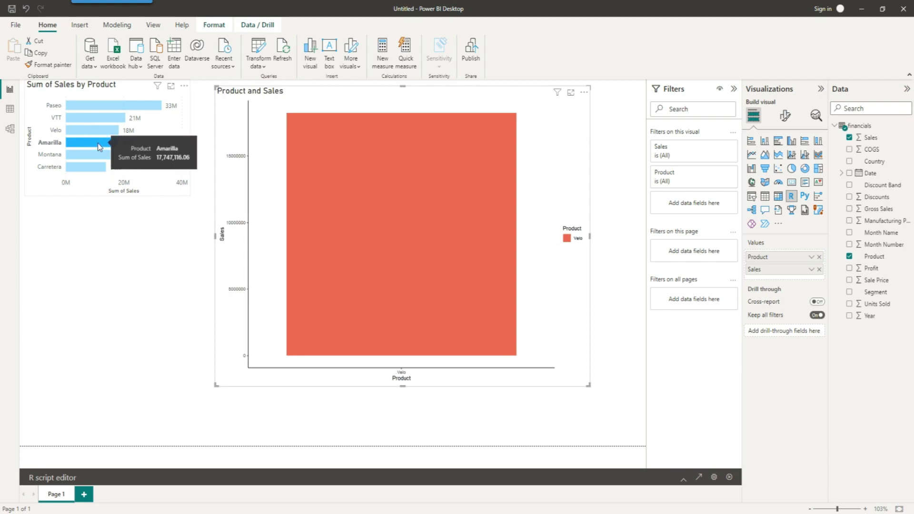
click(91, 143)
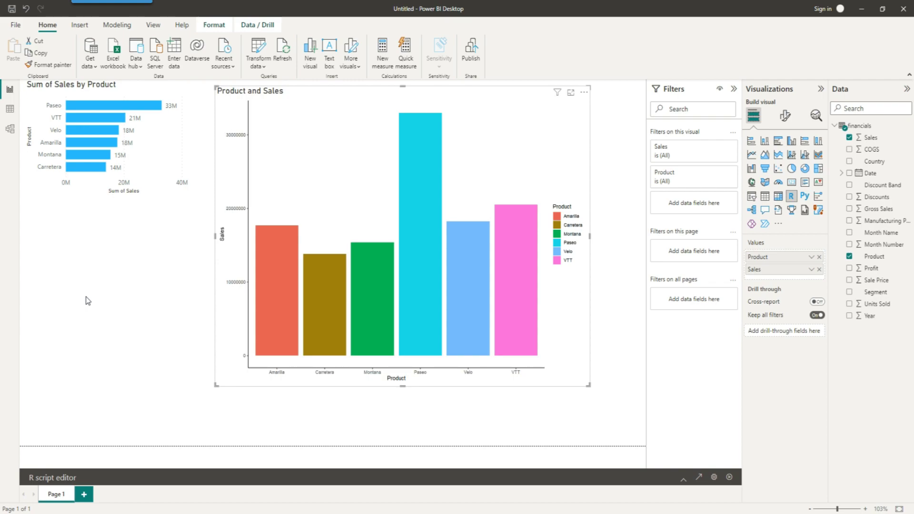
click(86, 300)
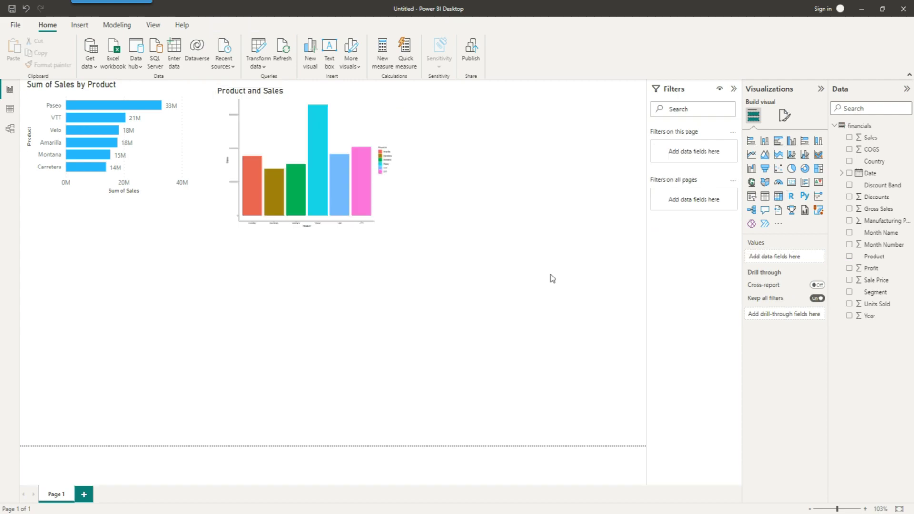
- Add a second R visual right of the Sales chart with Product and COGS, opened in RStudio
click(791, 196)
drag(128, 295, 554, 144)
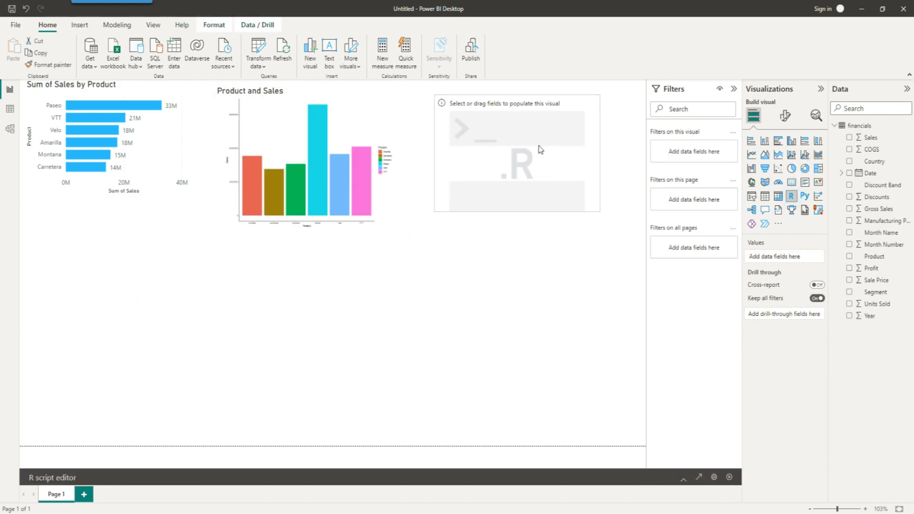
click(683, 479)
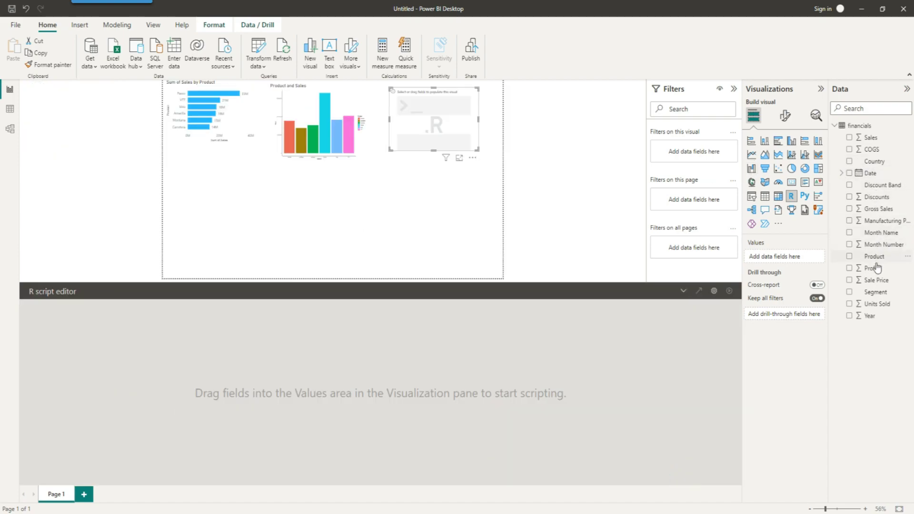
drag(875, 257, 445, 118)
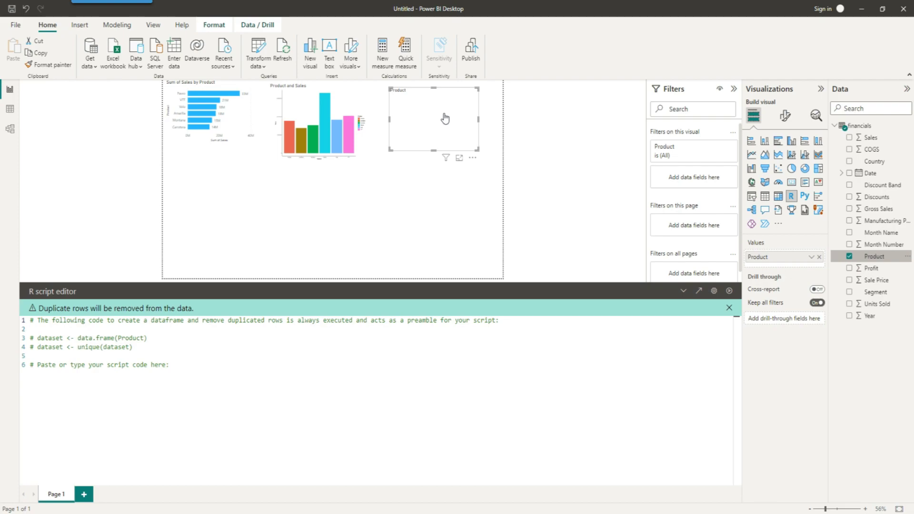
drag(871, 149, 435, 113)
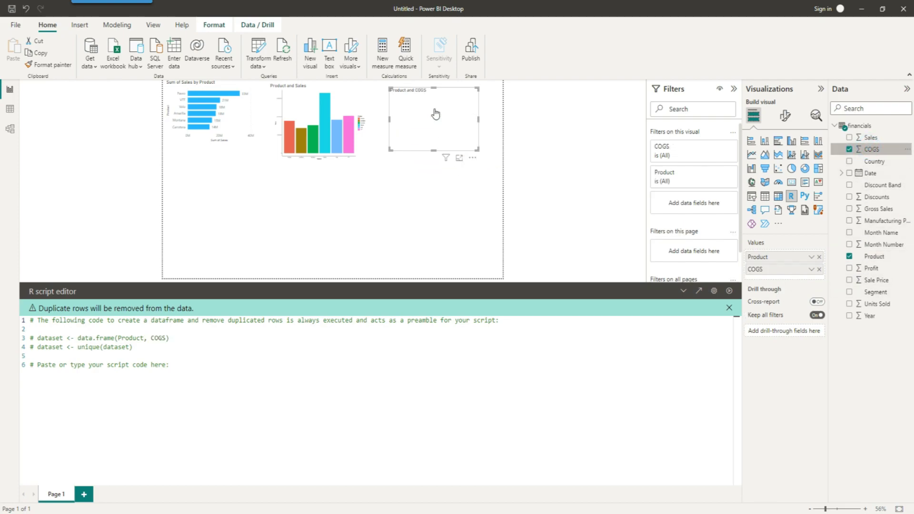
click(697, 292)
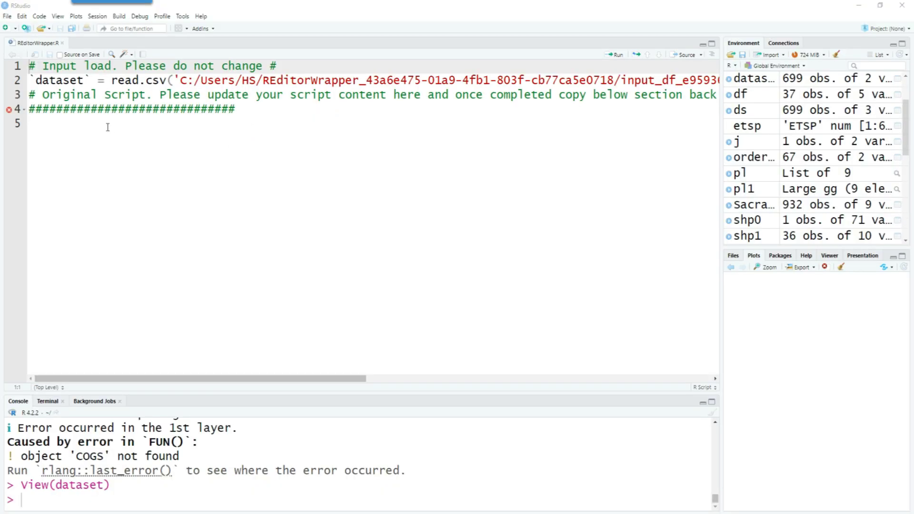
- Paste the ggplot script into the wrapper and wrap dataset on line 8 in backticks
click(74, 124)
text(library(ggplot2) options(scipen = 999)  pl <- ggplot(data = dataset, aes(x = Product, y = COGS)) pl <- pl+ geom_bar(stat ="identity") pl <- pl + theme_classic() pl)
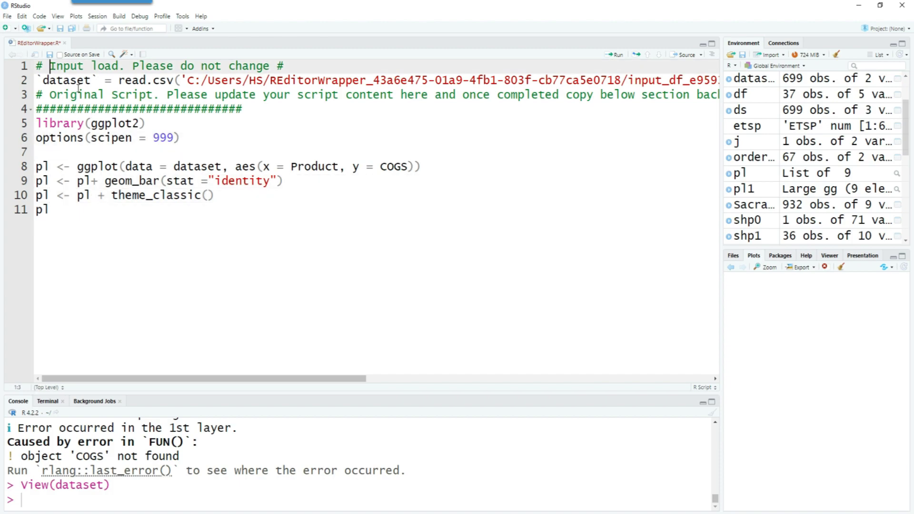
click(54, 80)
click(37, 80)
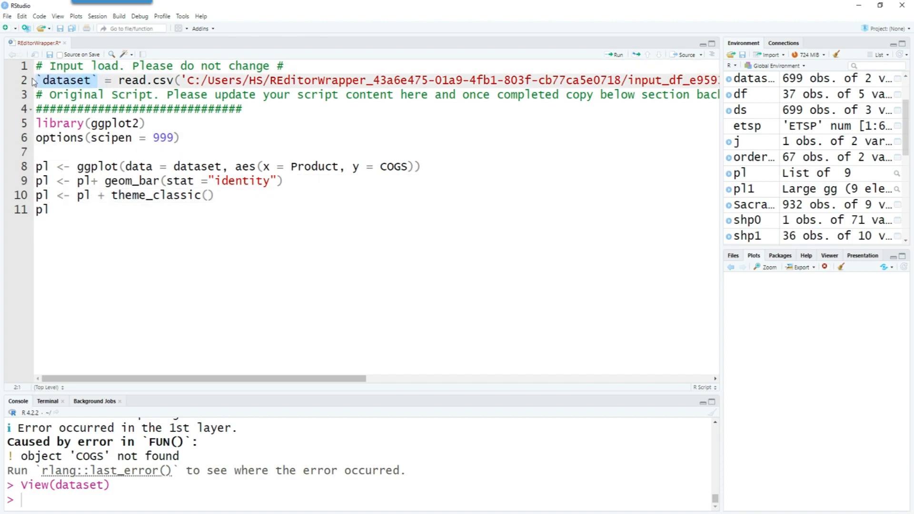
double_click(204, 166)
text(`dataset`)
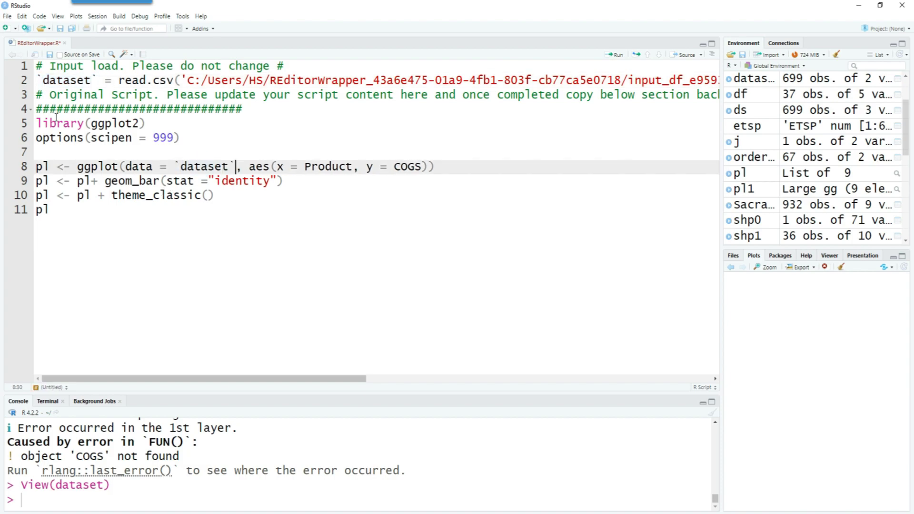
- Run the script lines with Ctrl+Enter to draw the COGS by Product bar chart
click(38, 80)
key(ctrl+Return)
key(ctrl+Return)
key(ctrl+Return)
key(ctrl+Return)
key(ctrl+Return)
key(ctrl+Return)
key(ctrl+Return)
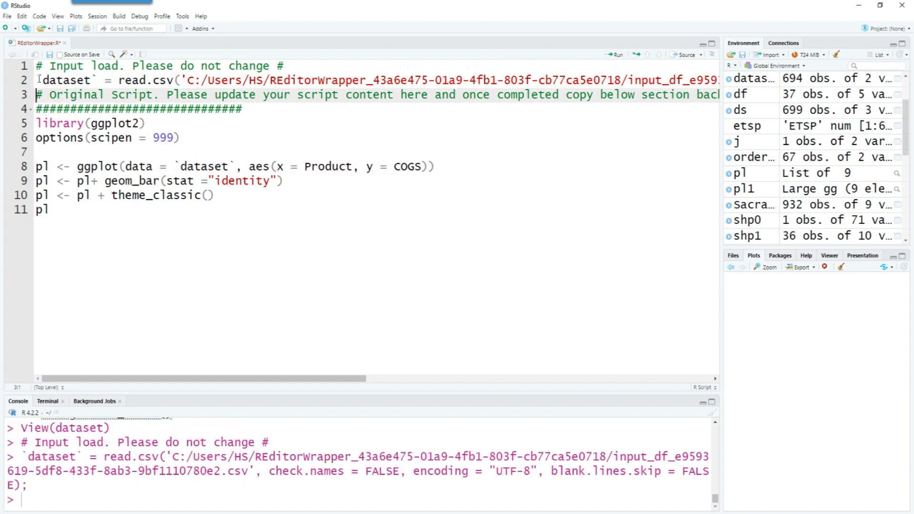
key(ctrl+Return)
key(ctrl+Return)
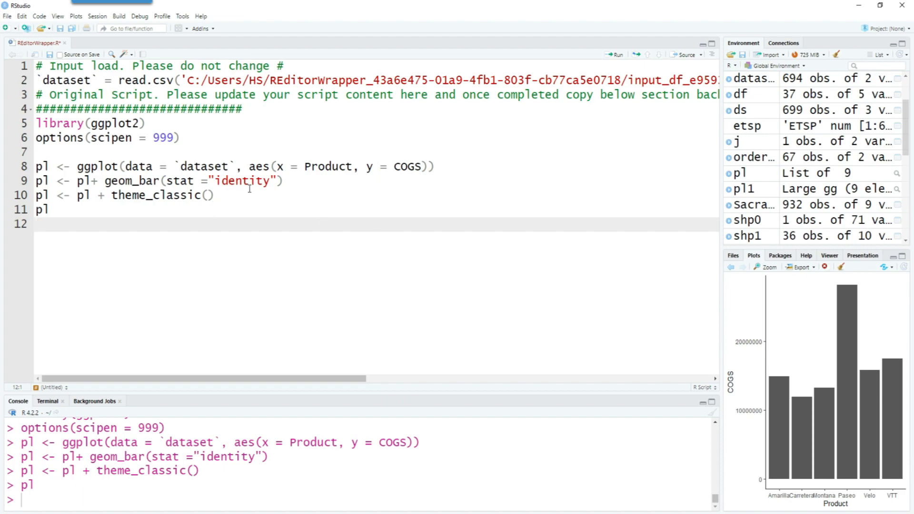
click(302, 183)
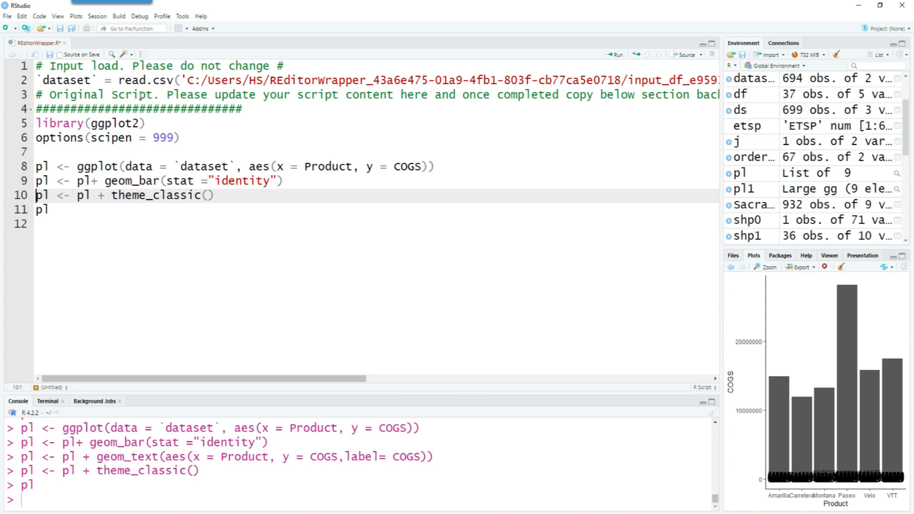
click(92, 232)
drag(37, 123, 143, 200)
click(136, 210)
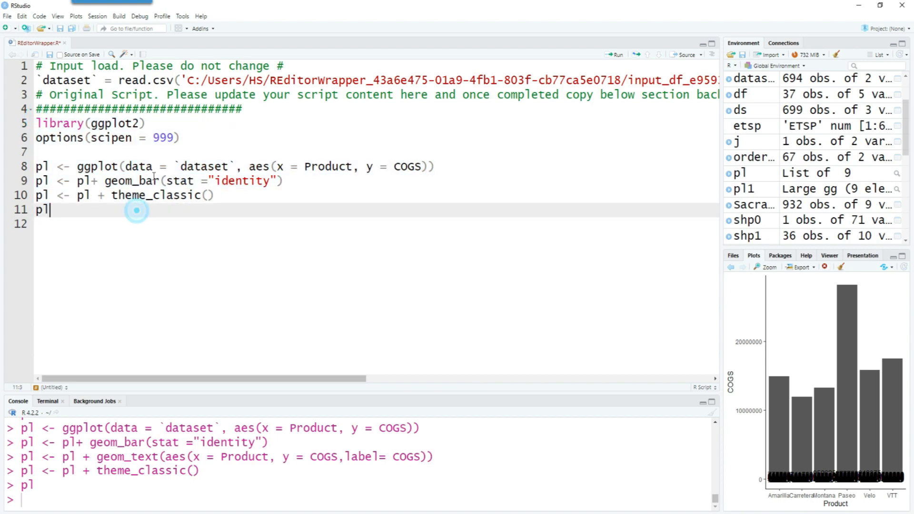
- Remove the backticks around dataset on line 2, the read.csv line
click(174, 165)
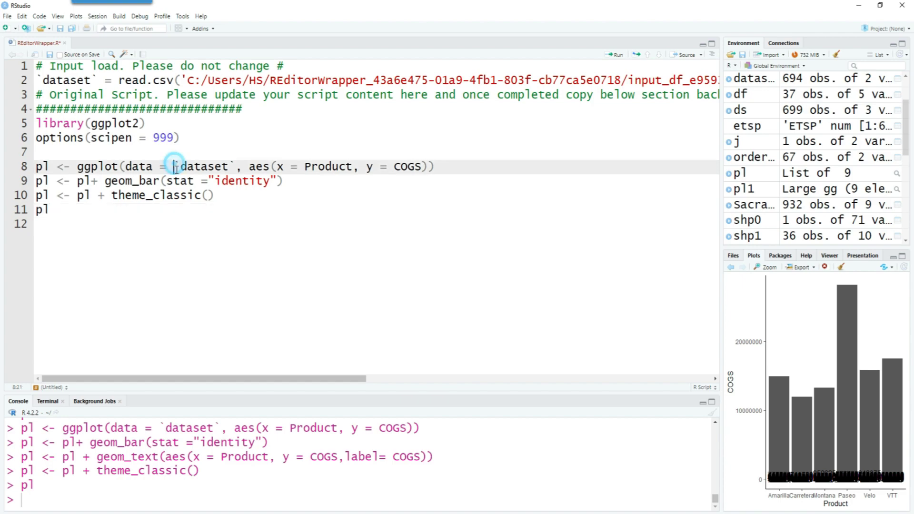
click(38, 80)
key(Delete)
key(Right)
key(Right)
key(Right)
key(Right)
key(Right)
key(Right)
key(Right)
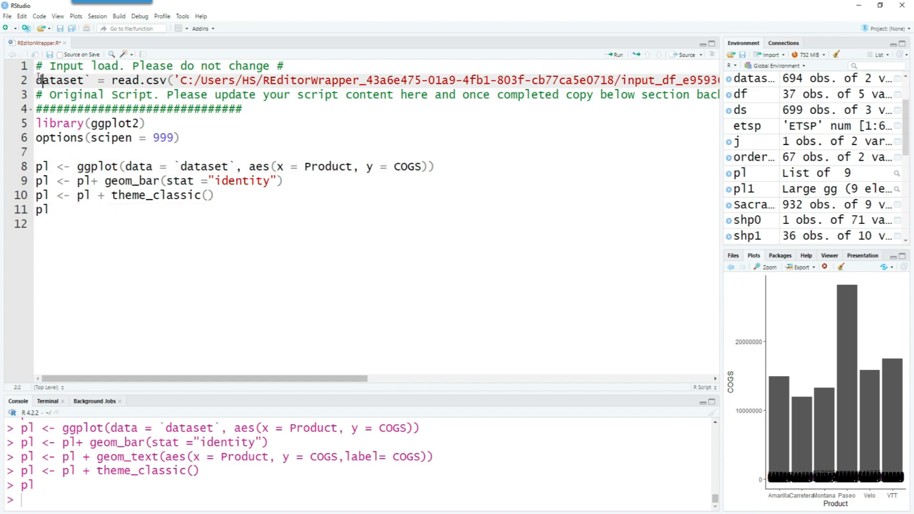
key(Delete)
- Remove the backticks around dataset on line 8, the ggplot line
key(Down)
key(Down)
key(Down)
key(Down)
key(Down)
key(Down)
key(Down)
key(Down)
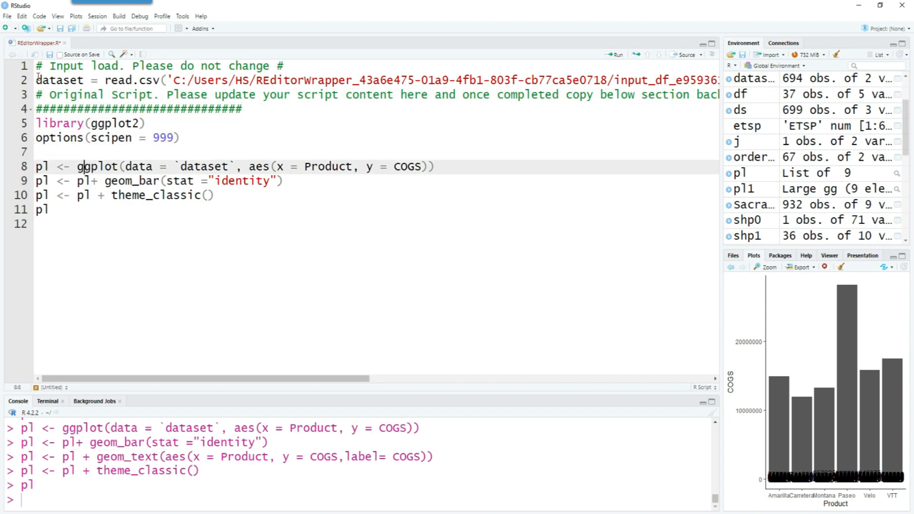
key(Up)
key(Up)
key(Right)
key(Right)
key(Right)
key(Right)
key(Right)
key(Right)
key(Right)
key(Right)
key(Right)
key(Right)
key(Right)
key(Right)
key(Right)
key(Right)
key(BackSpace)
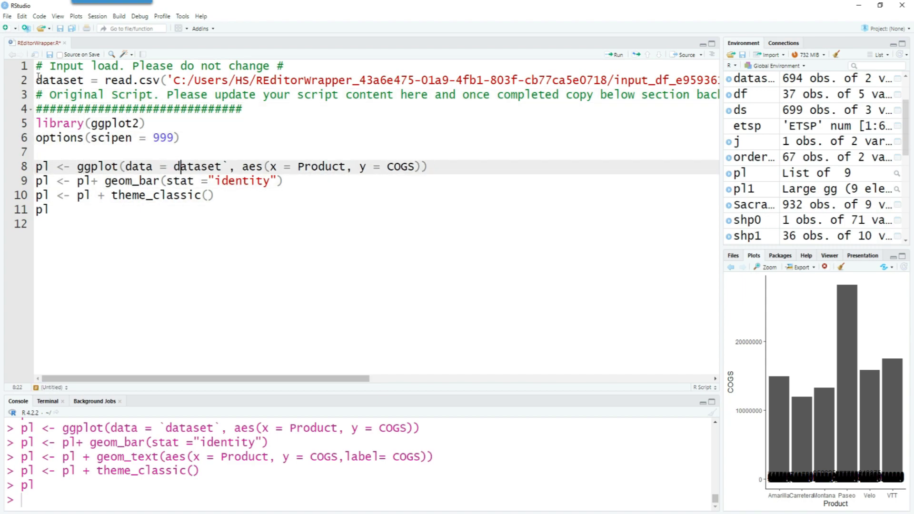
key(Right)
key(Right)
key(Right)
key(Right)
key(Right)
key(Right)
key(Right)
key(Right)
key(BackSpace)
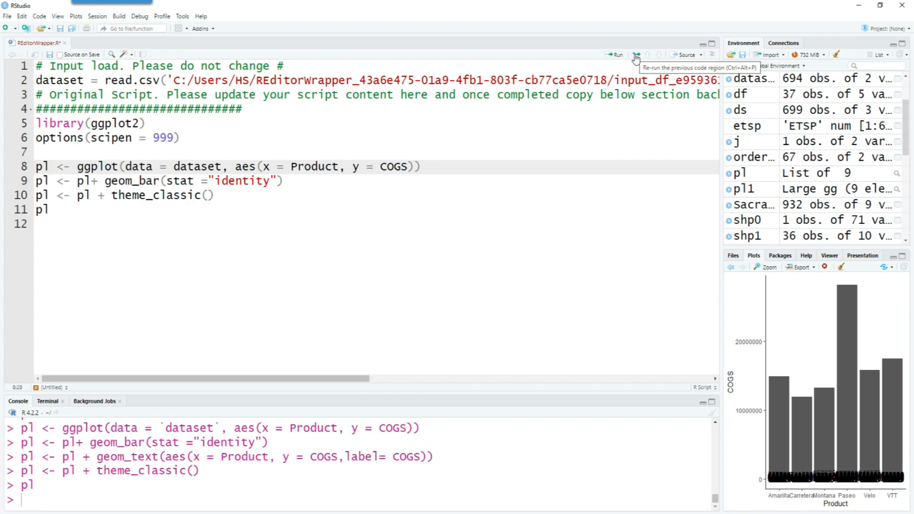
- Run lines 8–11 as the Product and COGS R script, enlarge the grey bar chart, and collapse the editor
drag(59, 223, 30, 126)
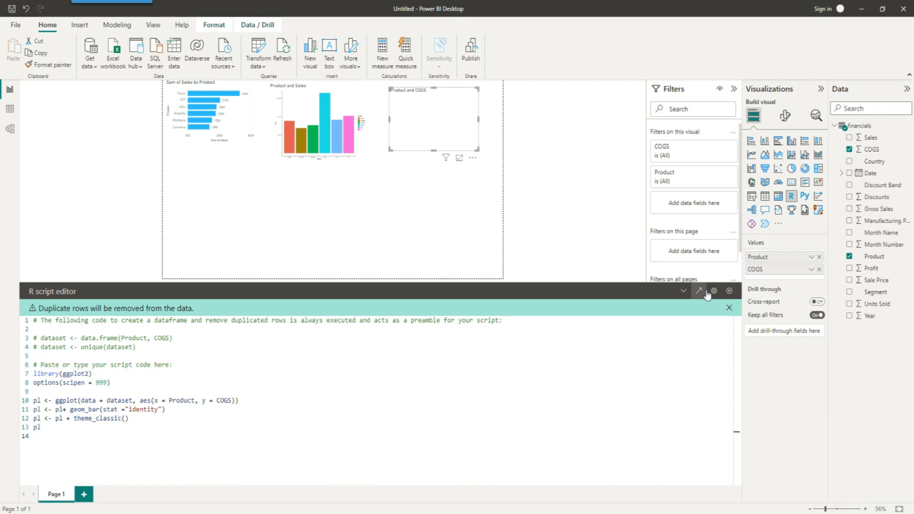
click(728, 291)
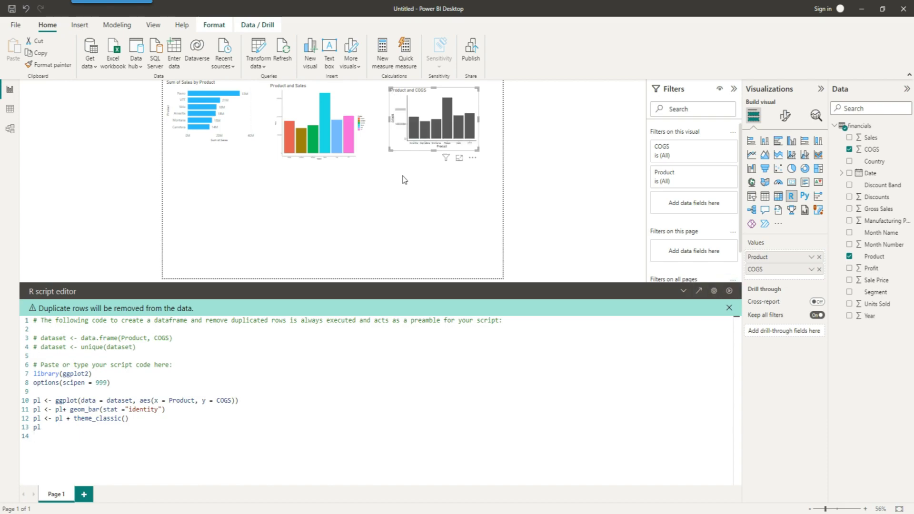
click(391, 152)
drag(389, 152, 384, 163)
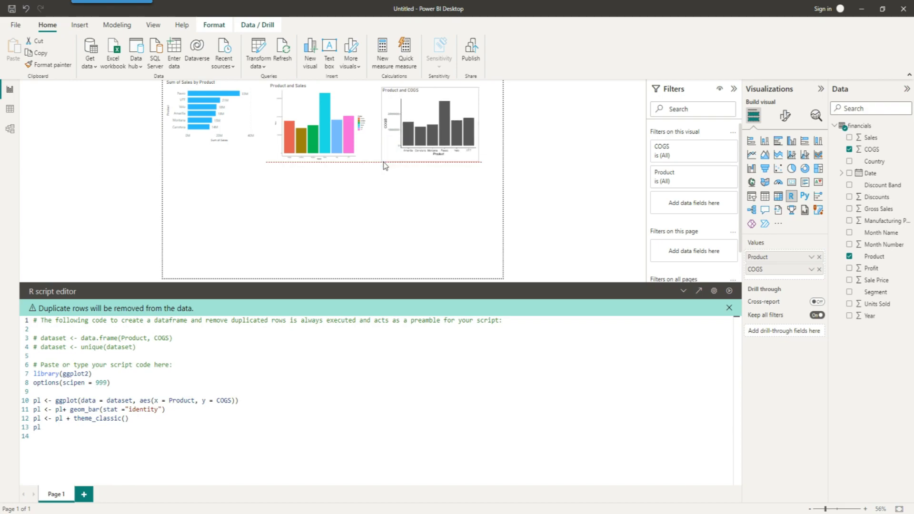
click(683, 290)
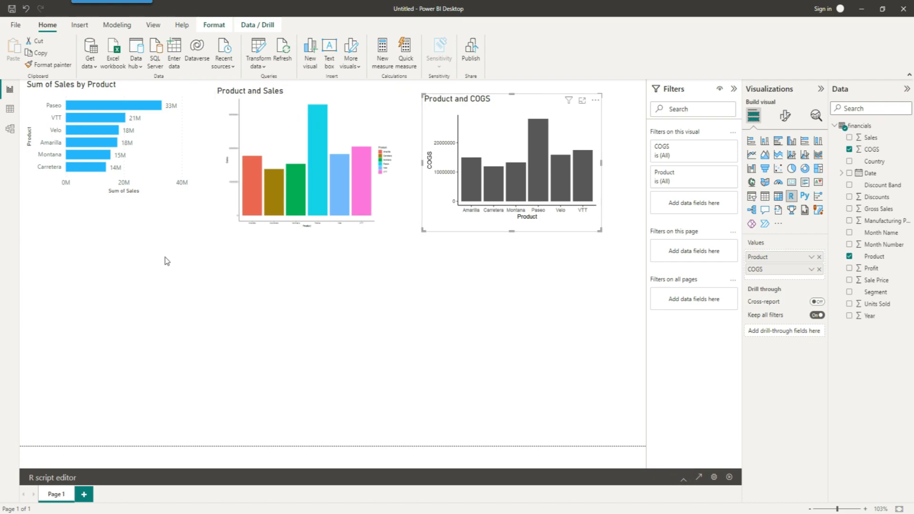
- Select Velo, Amarilla, Montana, Carretera, VTT and Paseo bars to check both R charts cross-filter, then reopen the R script
click(90, 132)
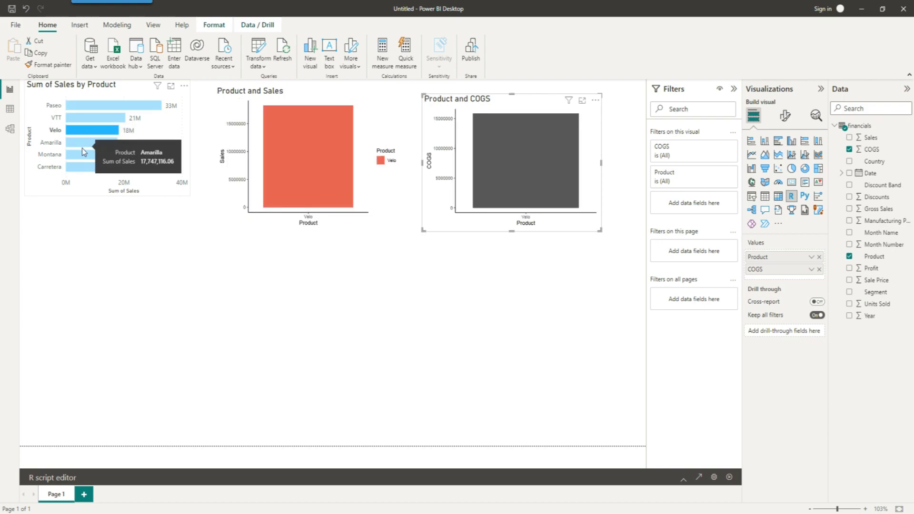
click(81, 145)
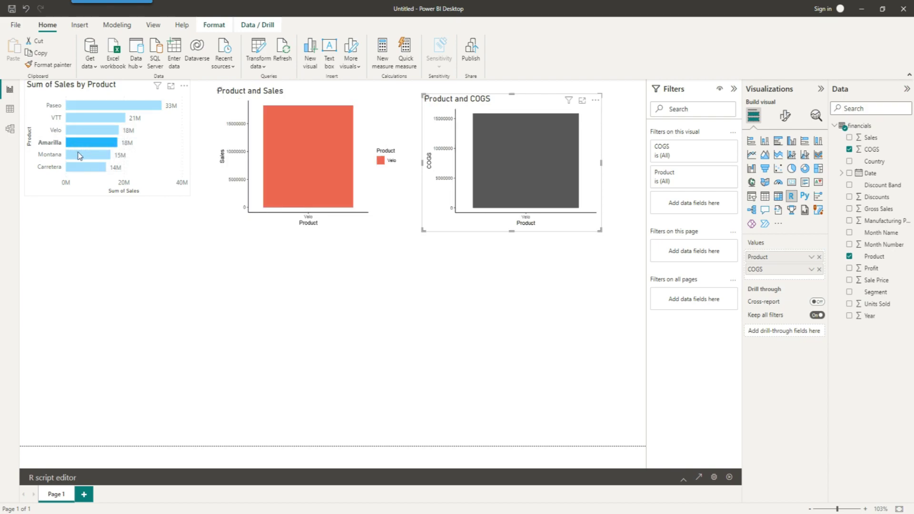
click(79, 157)
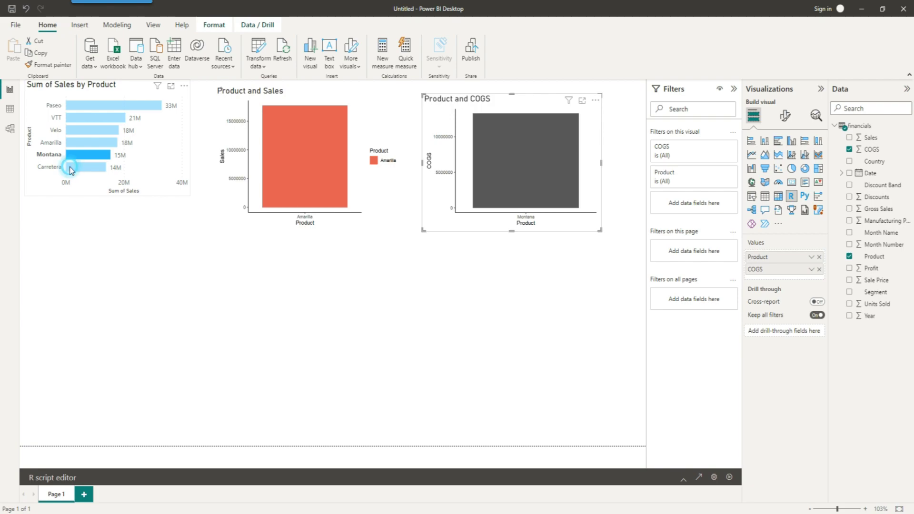
click(70, 167)
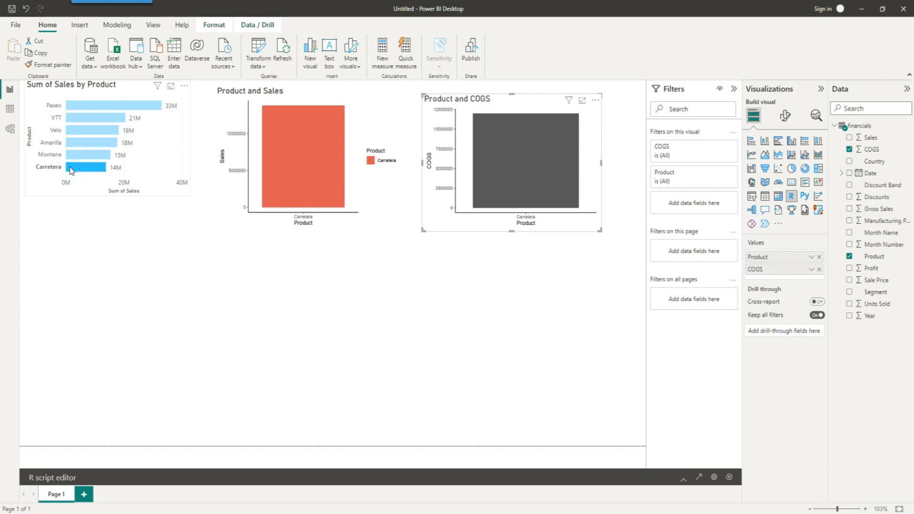
click(73, 155)
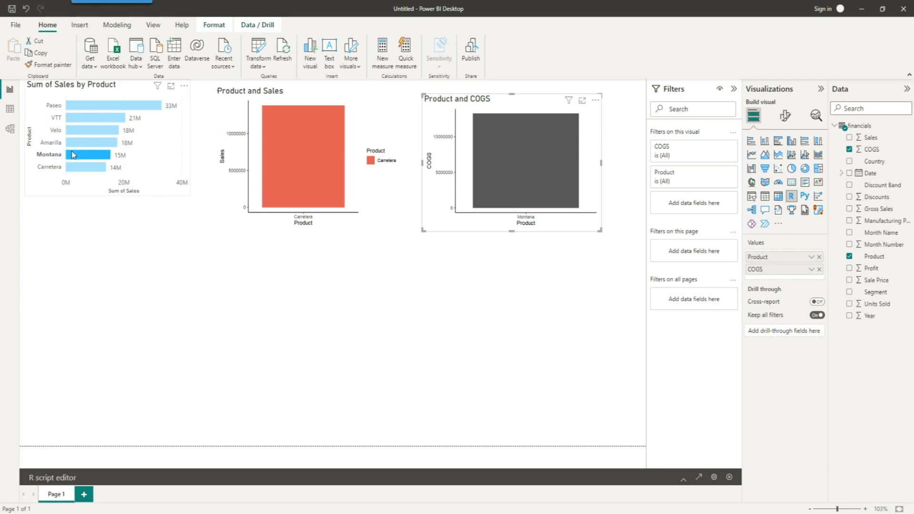
click(101, 123)
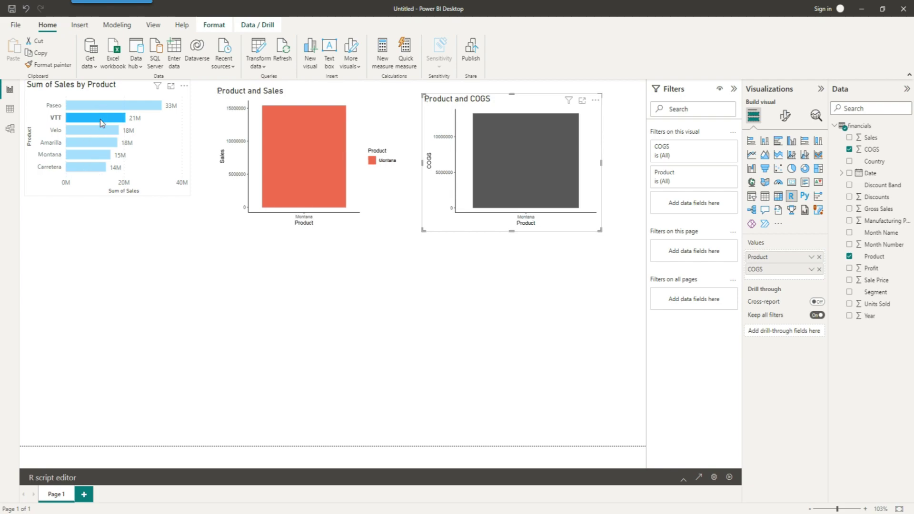
click(111, 104)
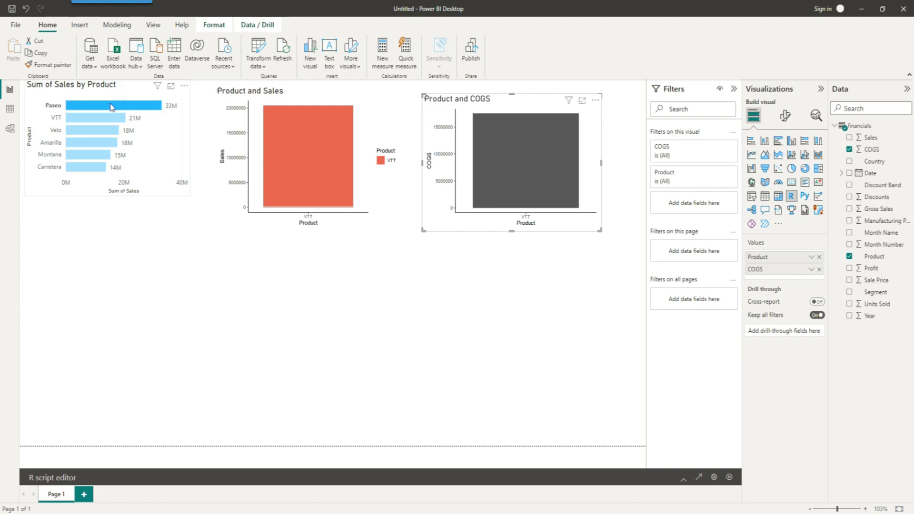
click(683, 481)
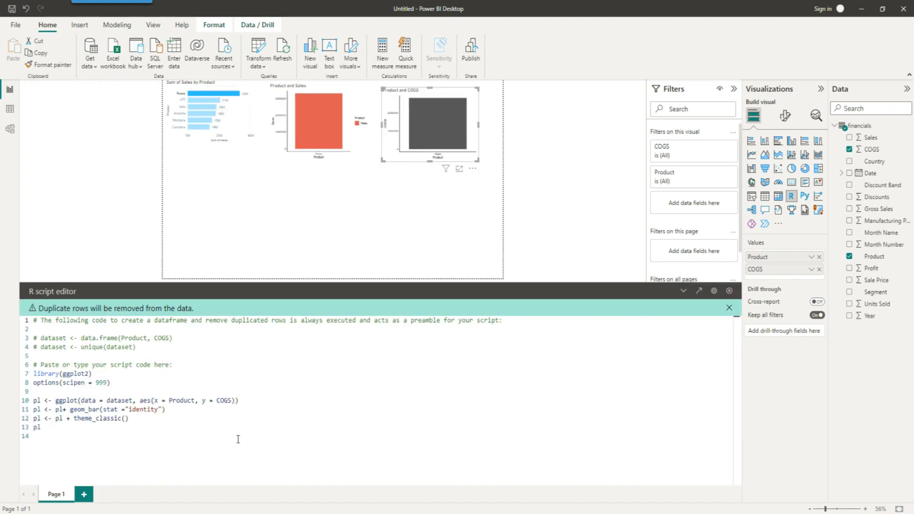